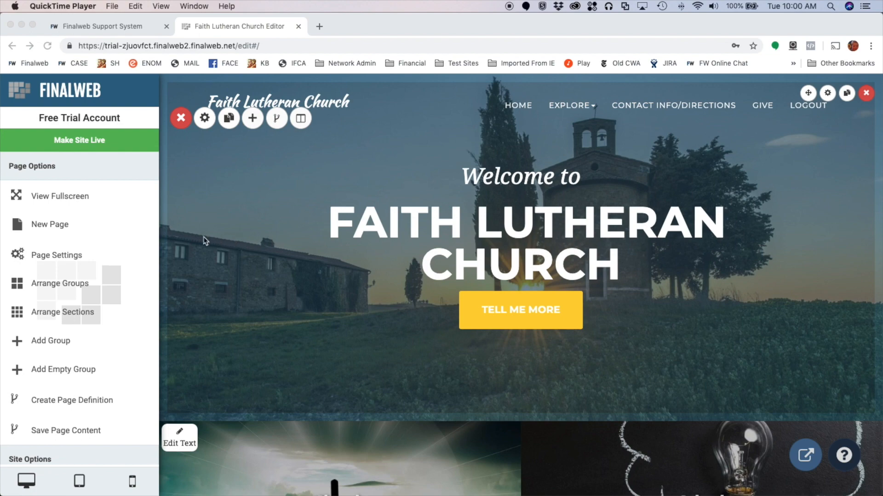
- Create a new page from the Basic Pages layout "Blank Page with Small Header" and title it "Sign-up Form"
click(66, 229)
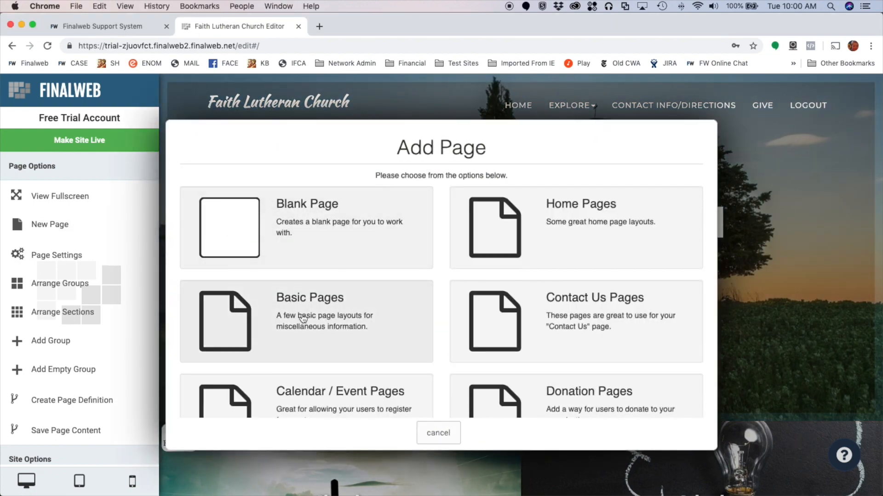
click(317, 317)
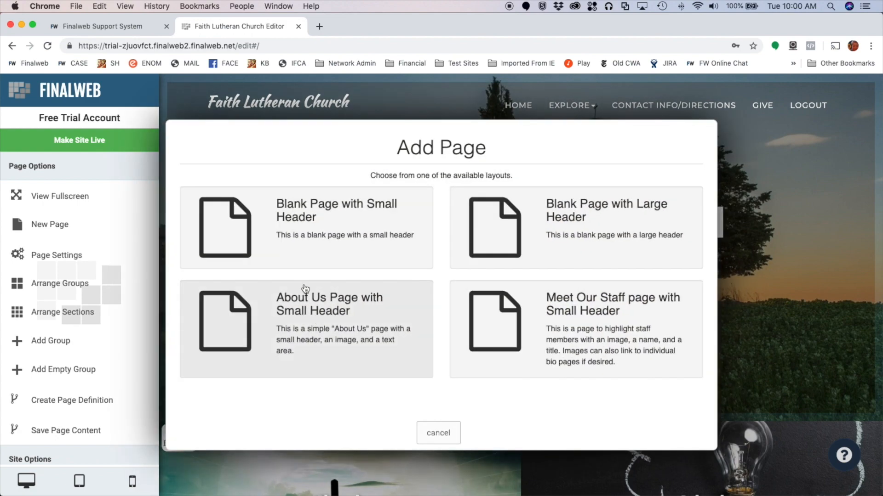
click(307, 217)
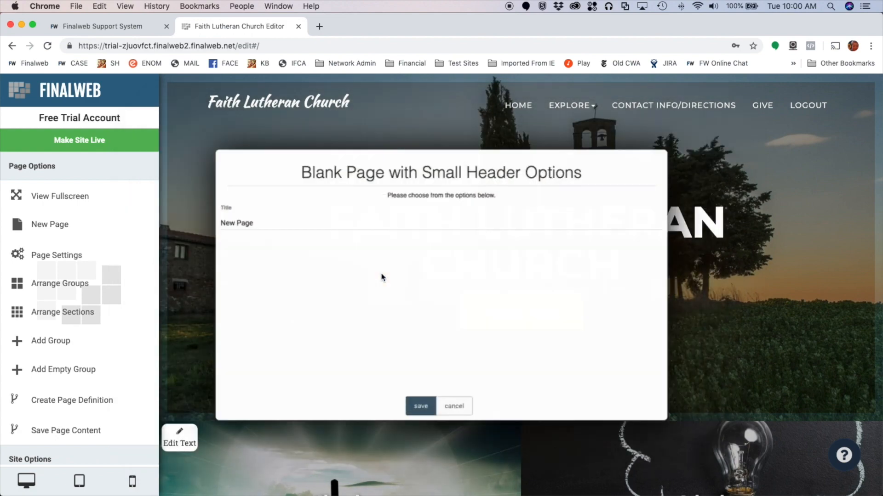
drag(238, 212, 146, 209)
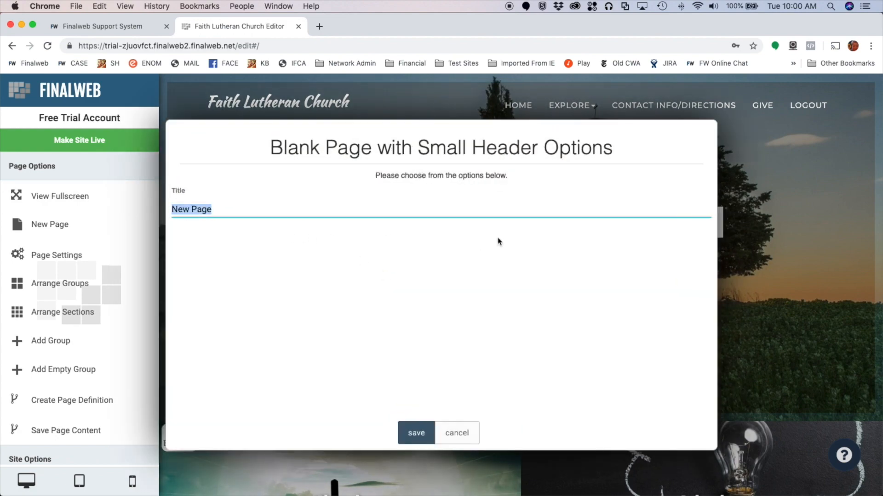
text(Sign)
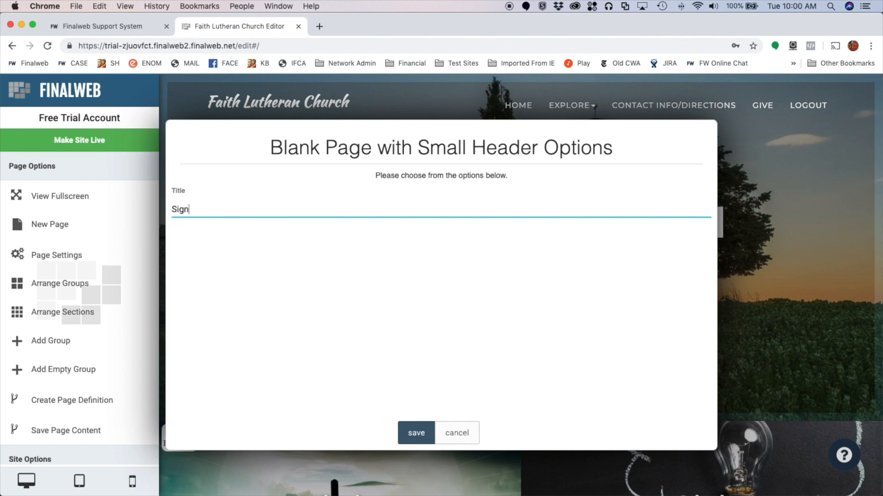
text(-up Form)
click(416, 433)
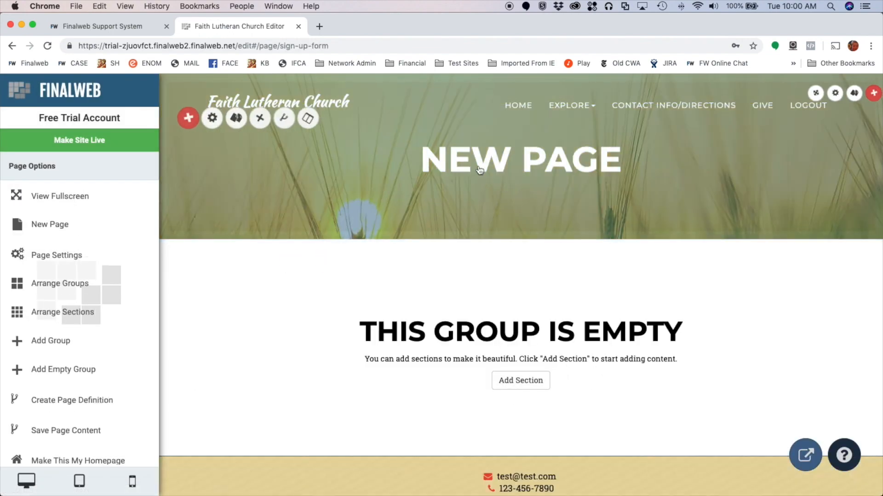
- Replace the page's header heading with "SIGN-UP FORM" and save the section changes
double_click(479, 170)
text(SI)
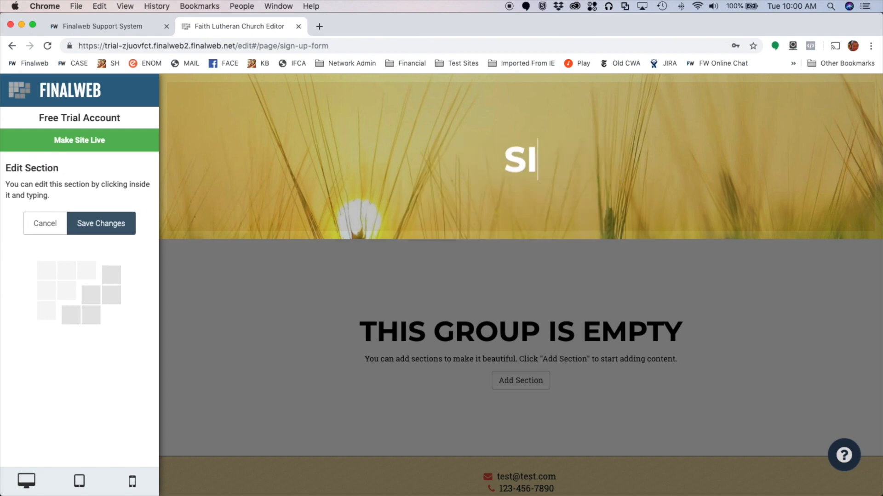
text(GN-UP FORM)
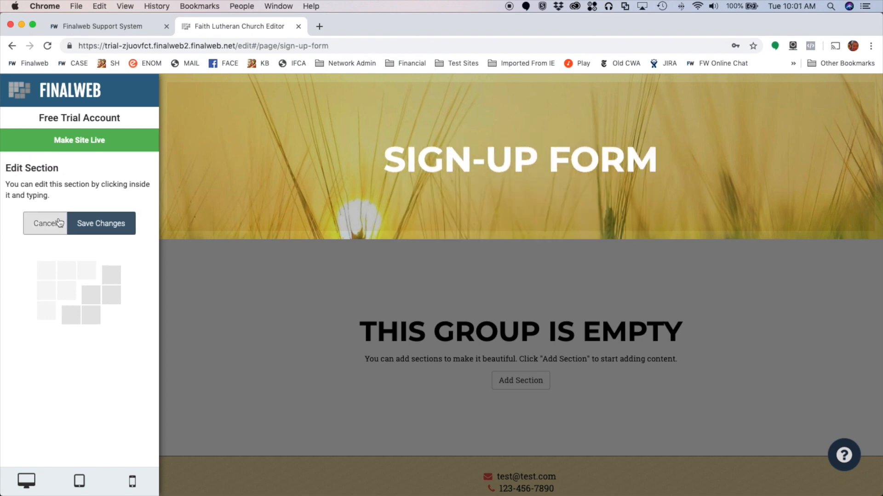
click(85, 225)
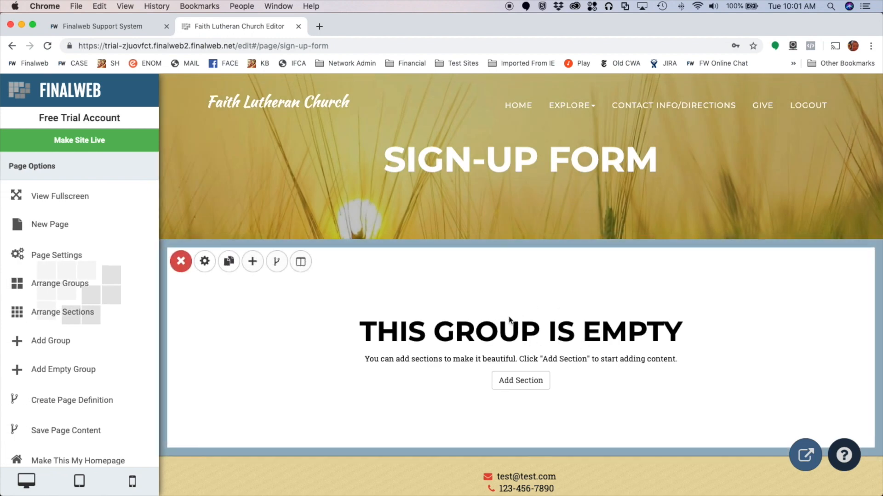
- Add a Form section to the empty group, using a new blank form titled "Sign-Up"
click(520, 382)
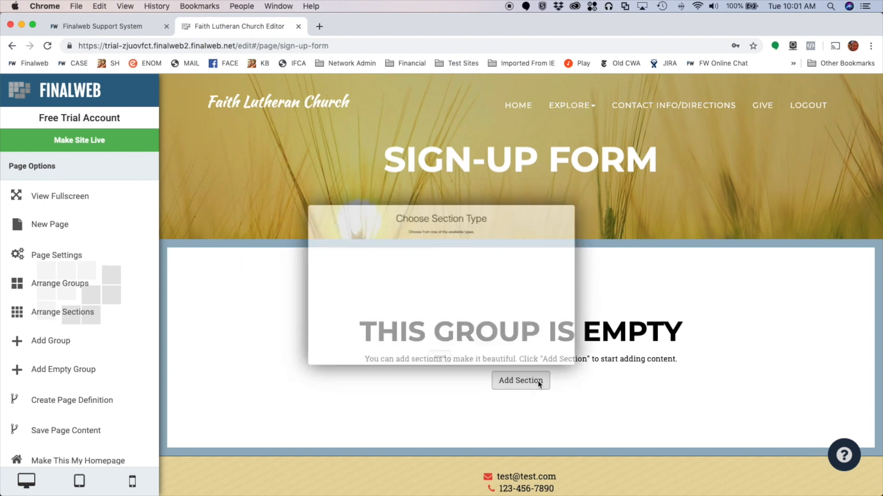
scroll(519, 339, down, 3)
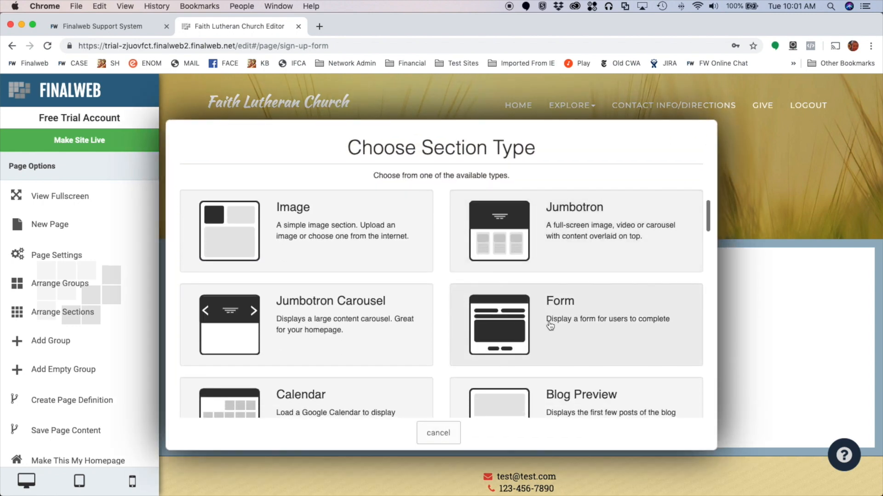
click(633, 320)
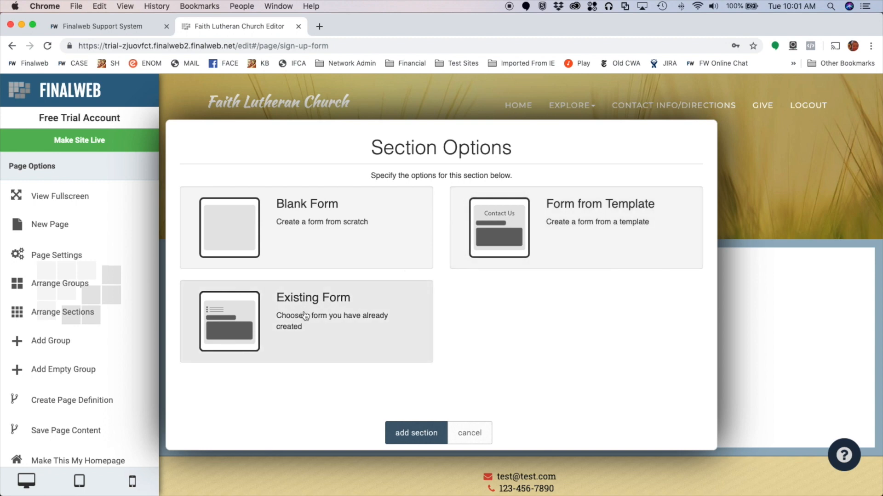
click(245, 227)
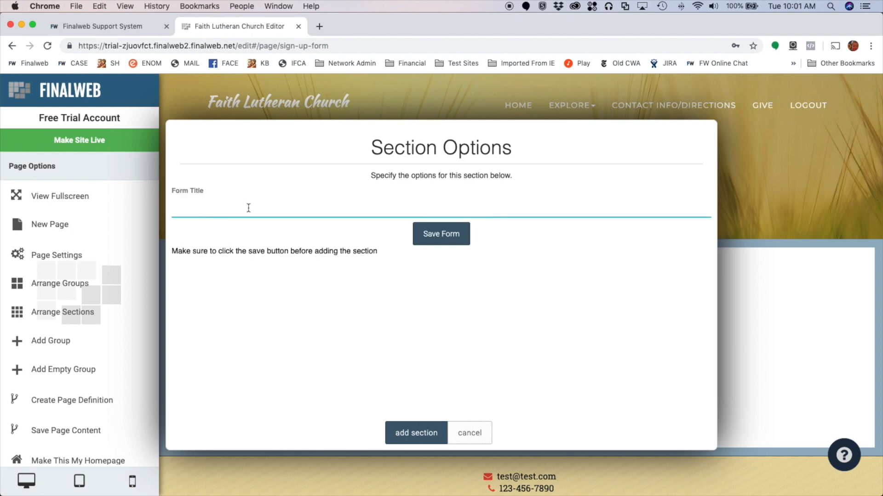
text(Sign-Up)
click(419, 241)
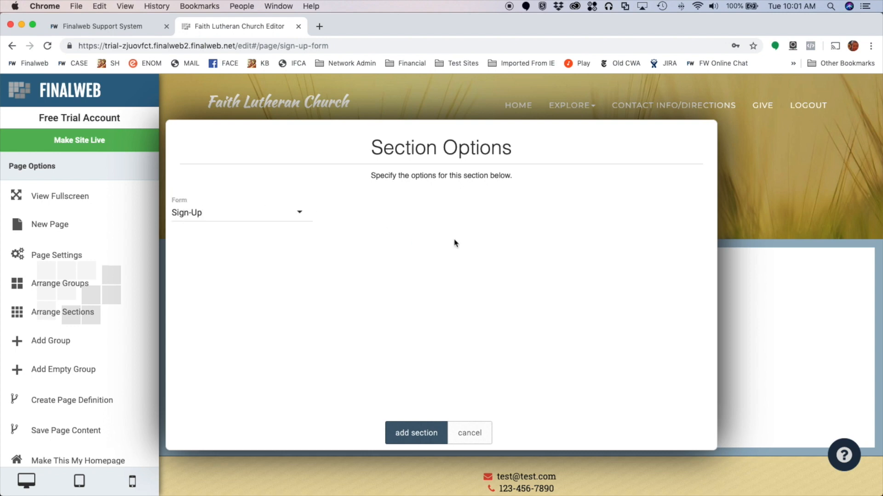
click(417, 436)
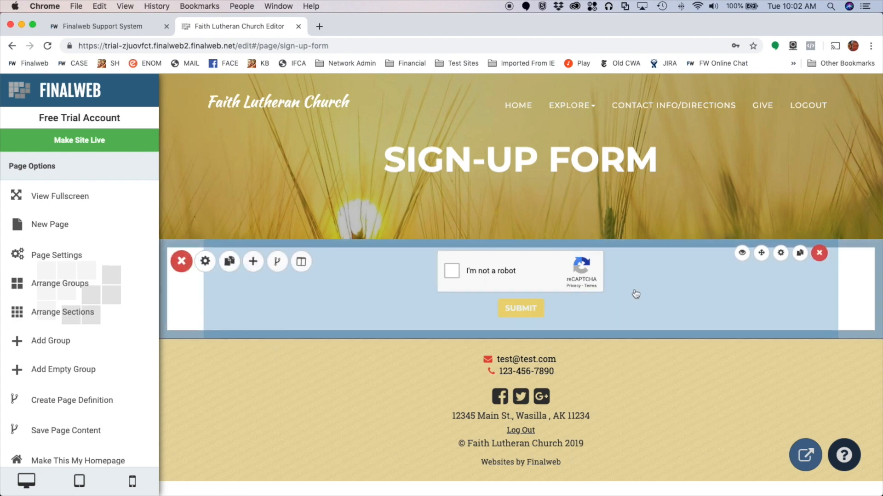
- Add a text box field titled "First Name:" to the form and clear its hint text
click(633, 282)
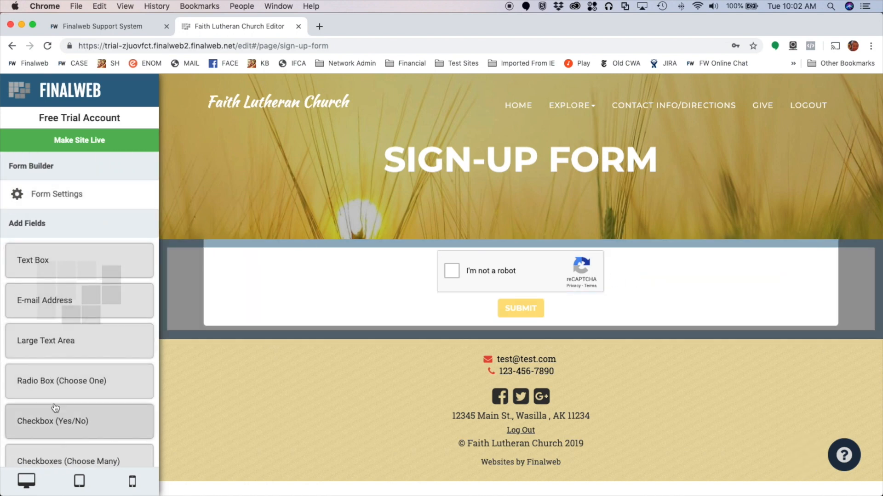
click(67, 263)
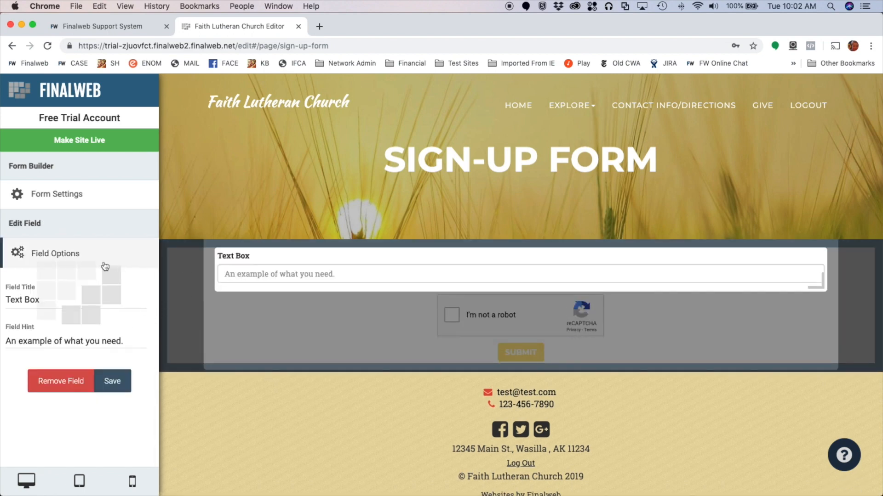
triple_click(44, 302)
text(First Name:)
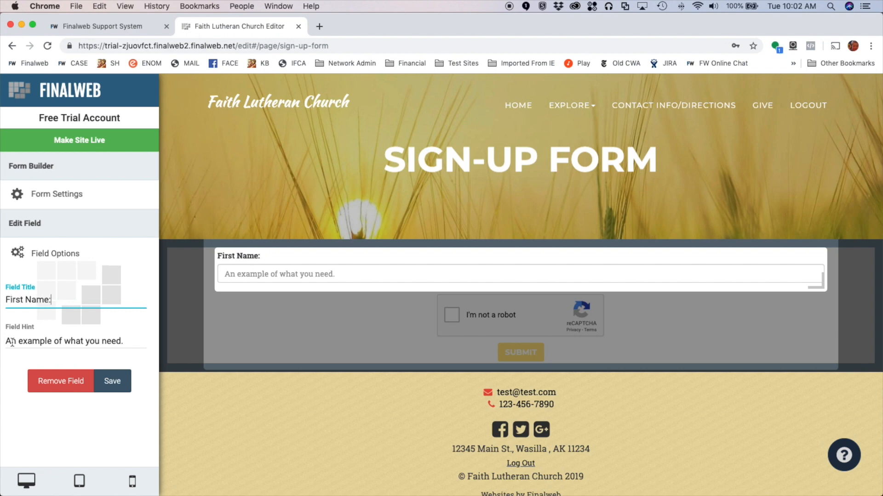
drag(6, 341, 153, 344)
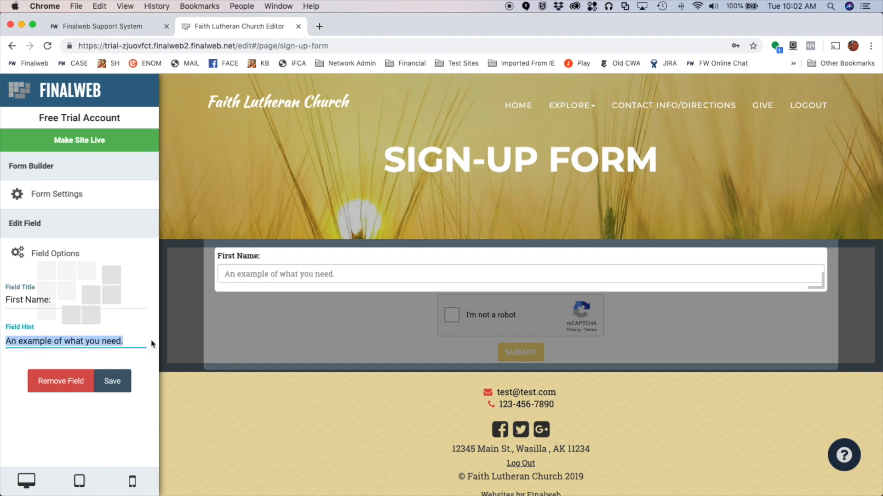
key(BackSpace)
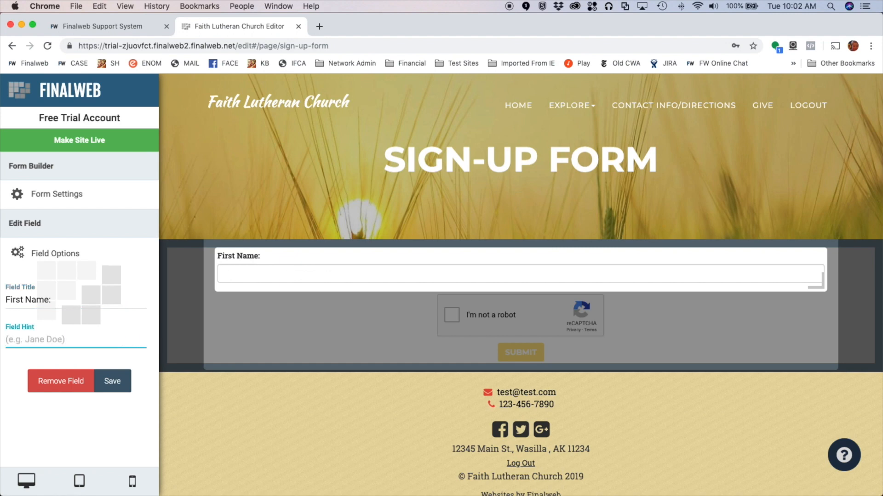
click(118, 382)
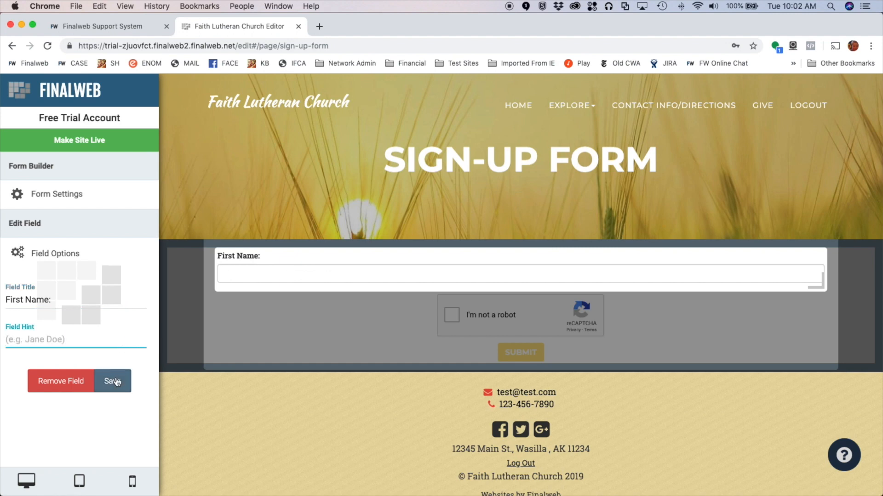
- Make the First Name field required and save it
click(62, 262)
click(183, 321)
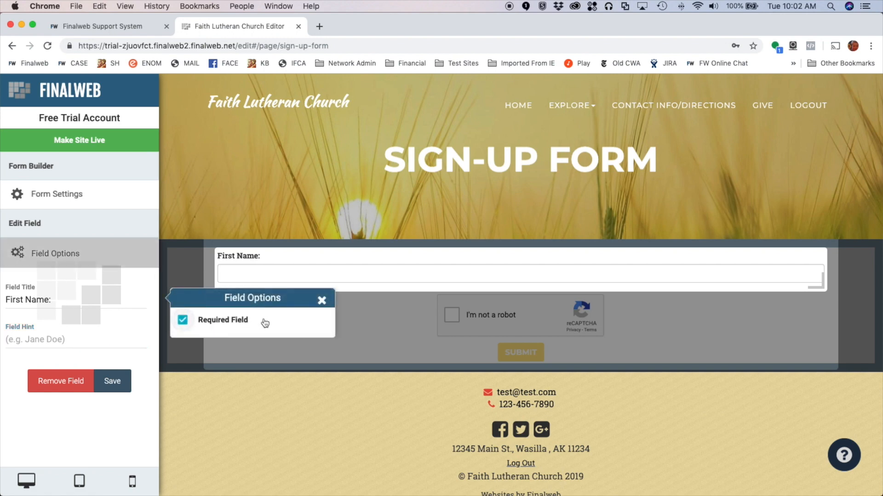
click(321, 300)
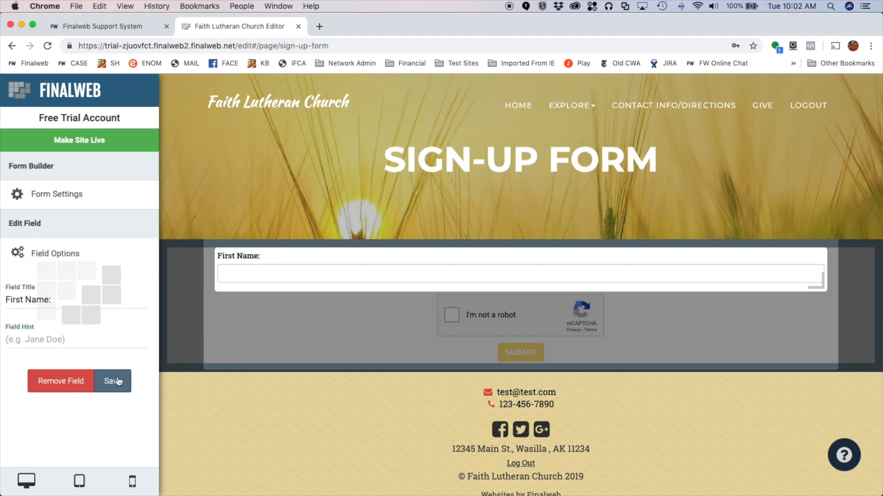
click(115, 382)
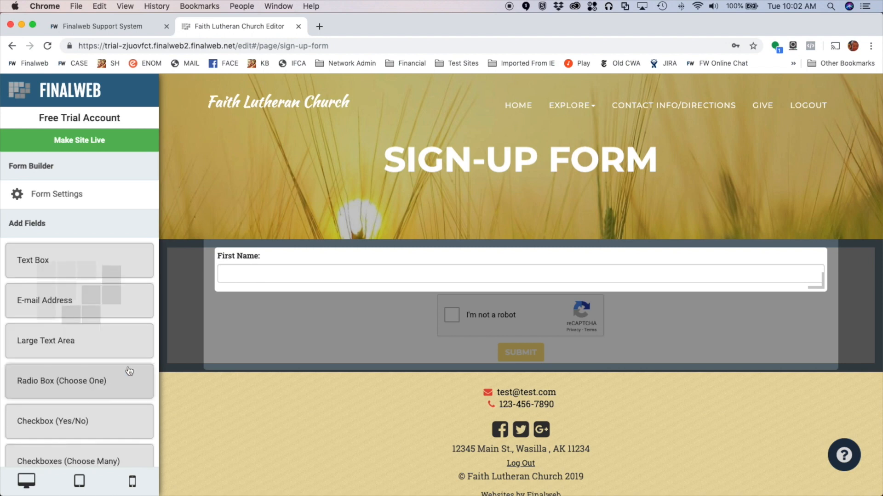
- Add a second text box field titled "Last Name" and clear its hint text
click(73, 265)
triple_click(106, 300)
text(Last Name)
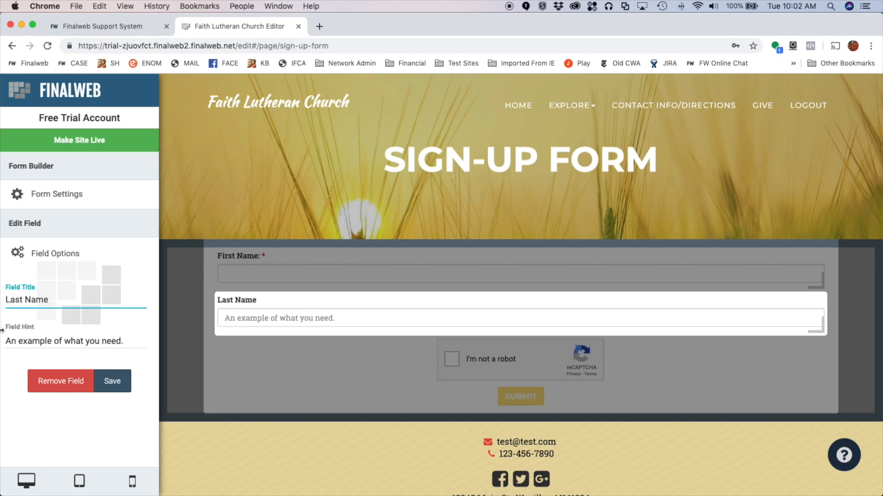
drag(6, 341, 128, 340)
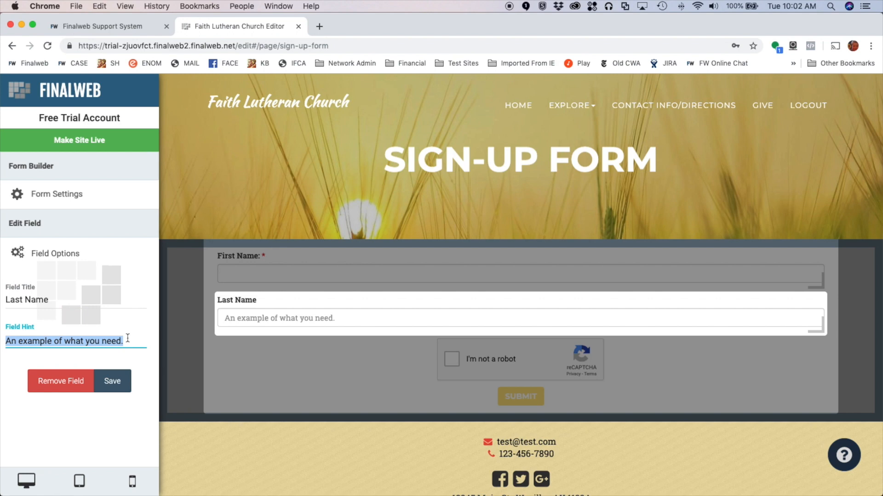
key(BackSpace)
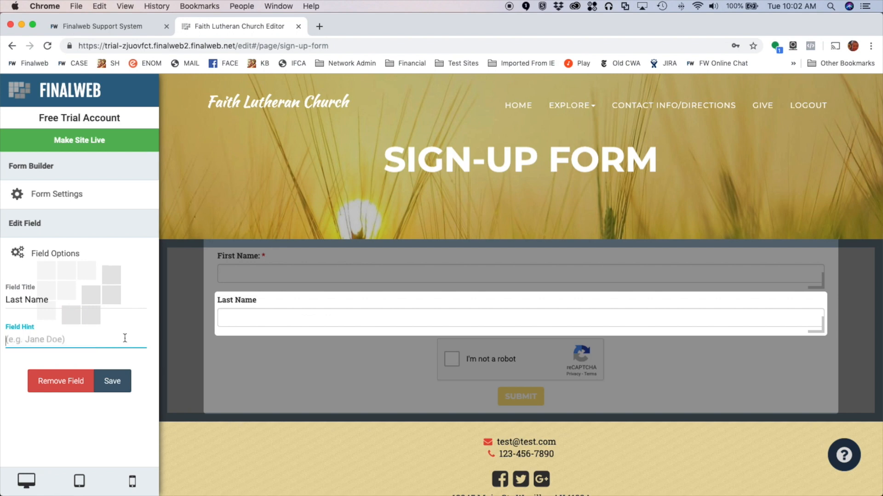
text(Smith)
key(super+a)
key(BackSpace)
- Save the Last Name field, make it required and save that change
click(112, 388)
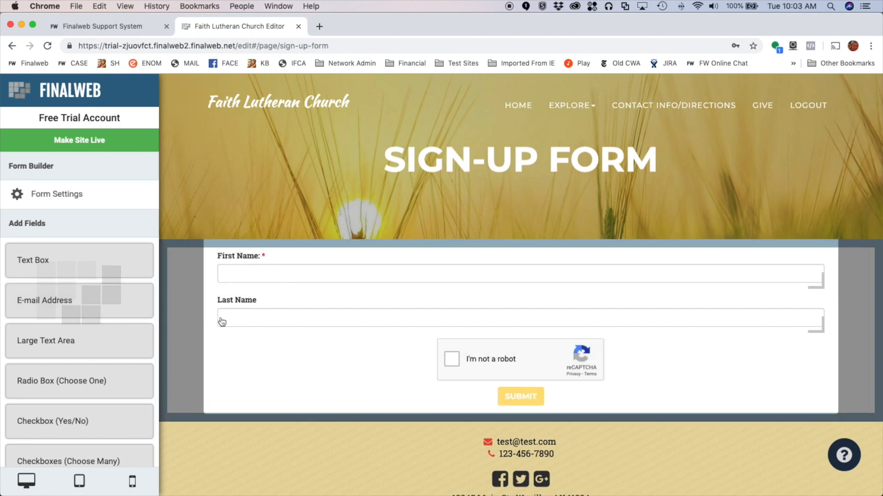
click(263, 322)
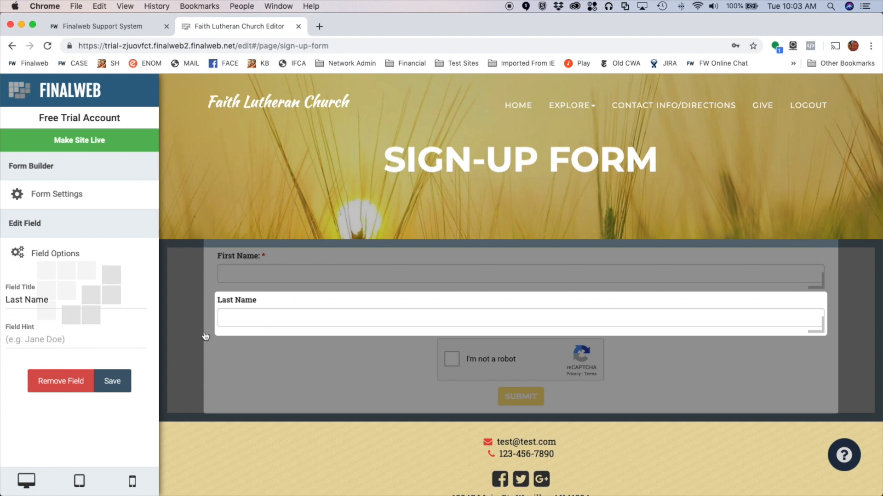
click(60, 266)
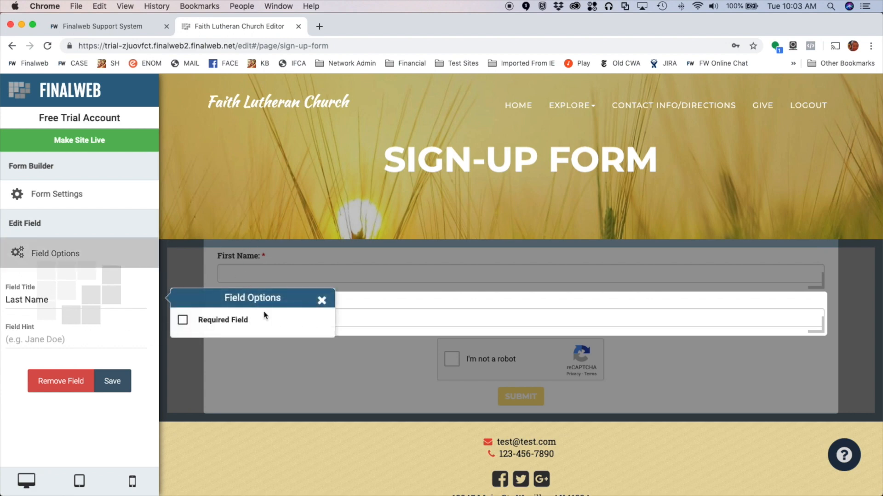
click(184, 324)
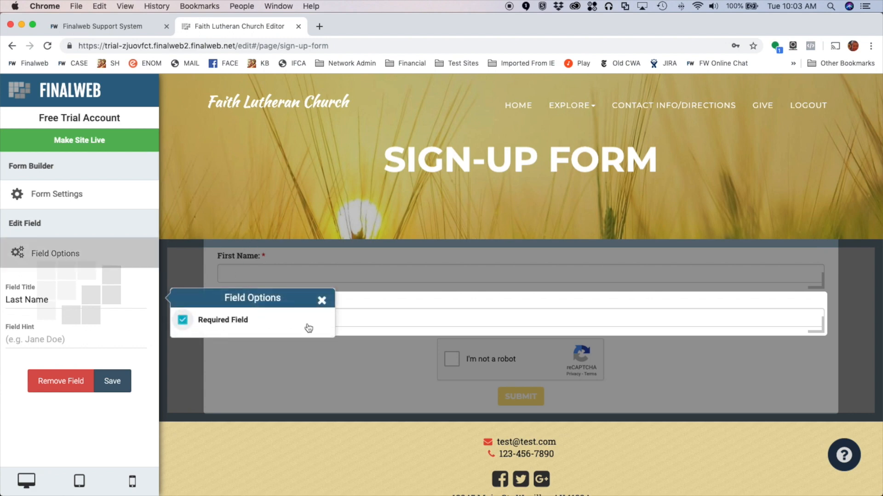
click(322, 301)
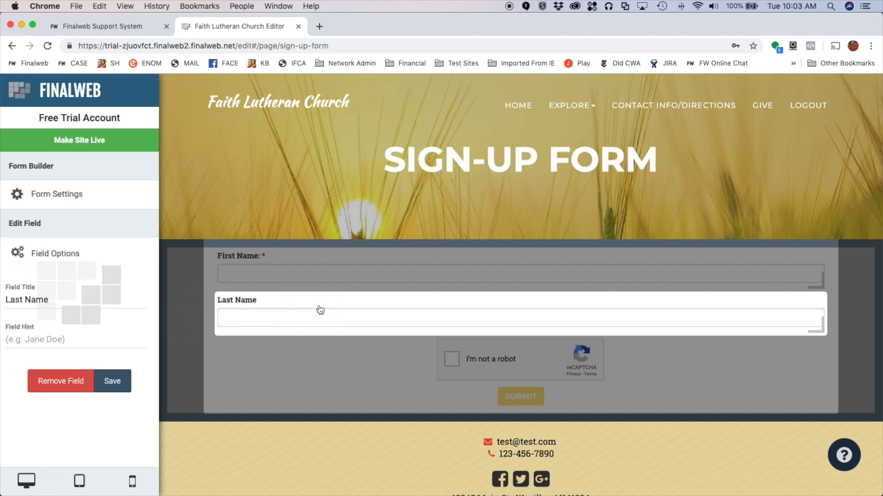
click(115, 381)
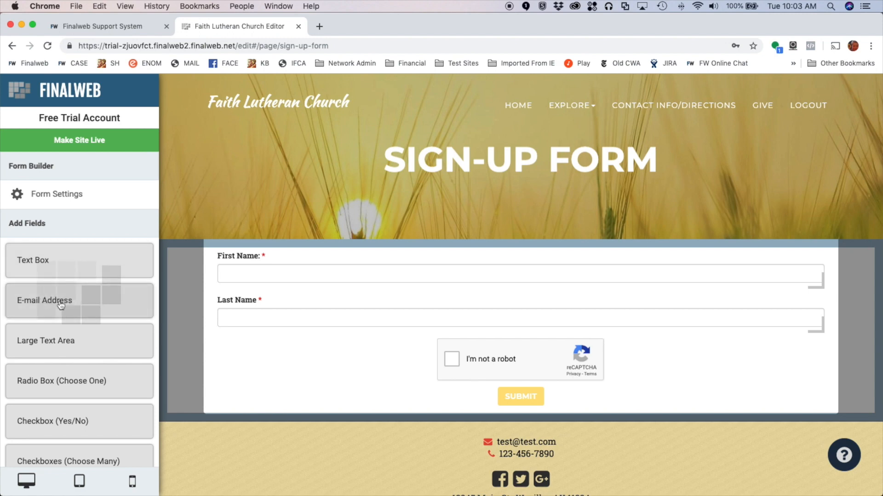
- Add an E-mail Address field that sends a confirmation e-mail, make it required and save it
click(99, 306)
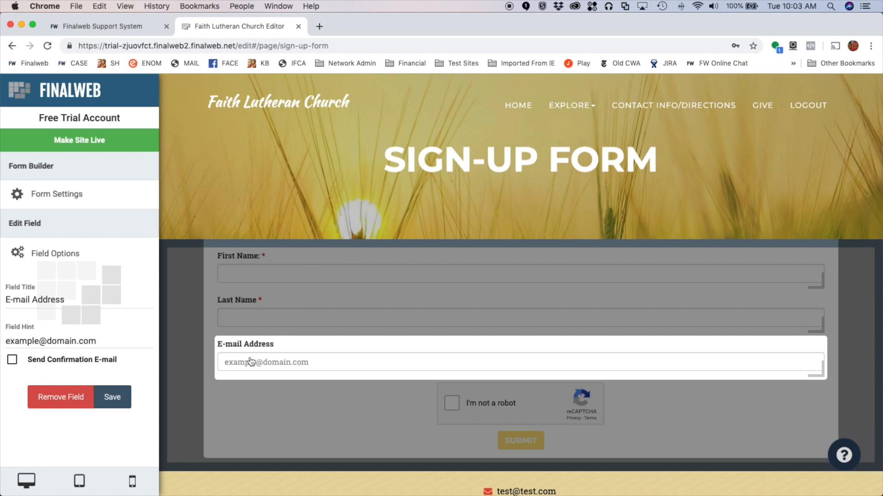
click(13, 363)
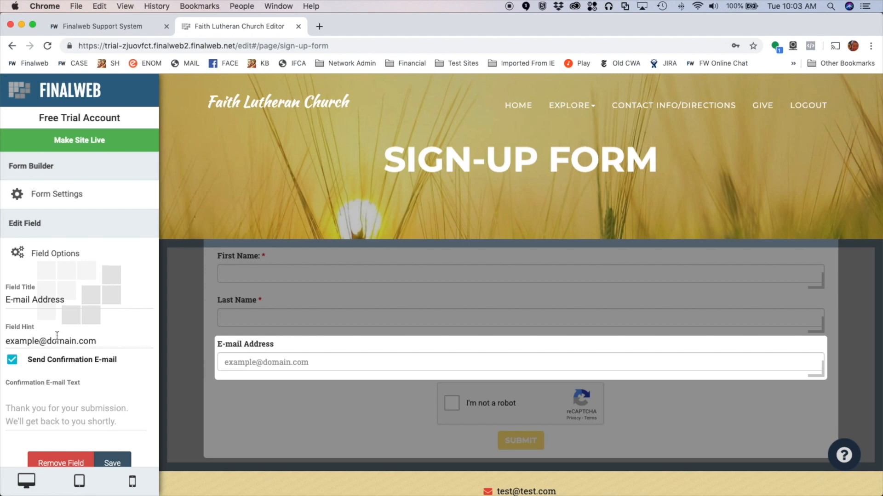
click(88, 262)
click(216, 322)
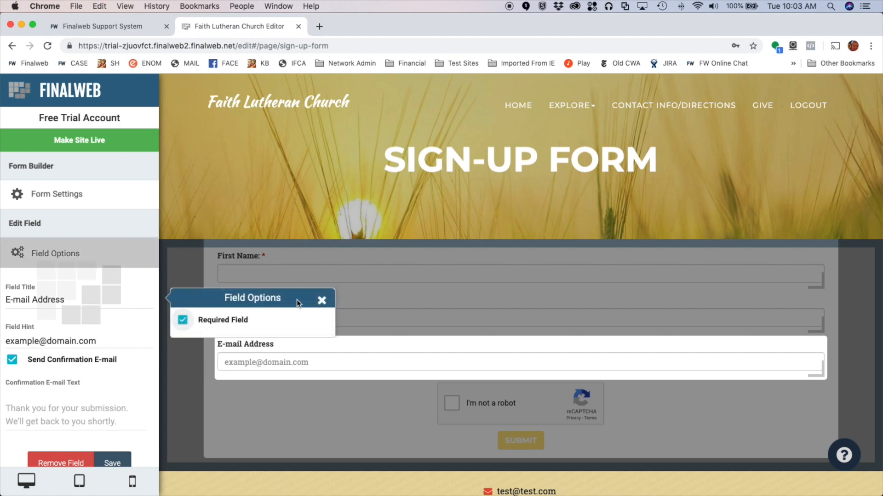
click(321, 300)
click(123, 464)
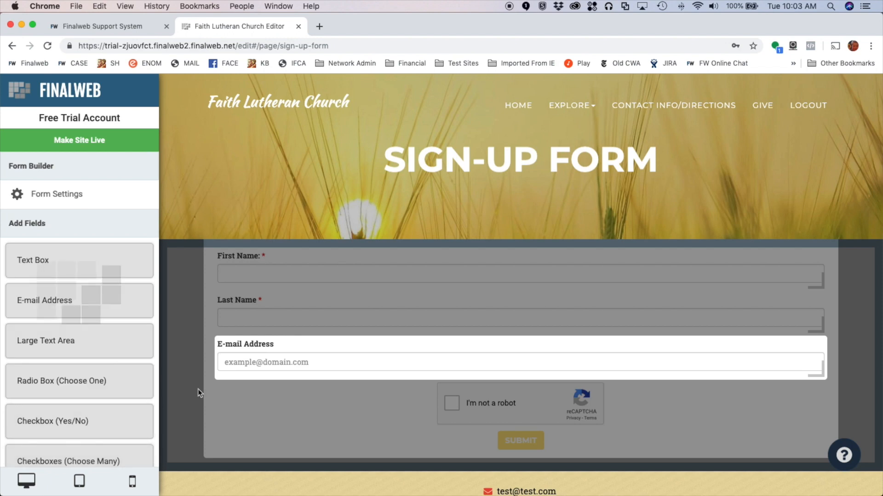
- Narrow the First Name, Last Name and E-mail Address fields to just under half the form width, with Last Name beside First Name
scroll(90, 371, down, 2)
scroll(91, 370, up, 3)
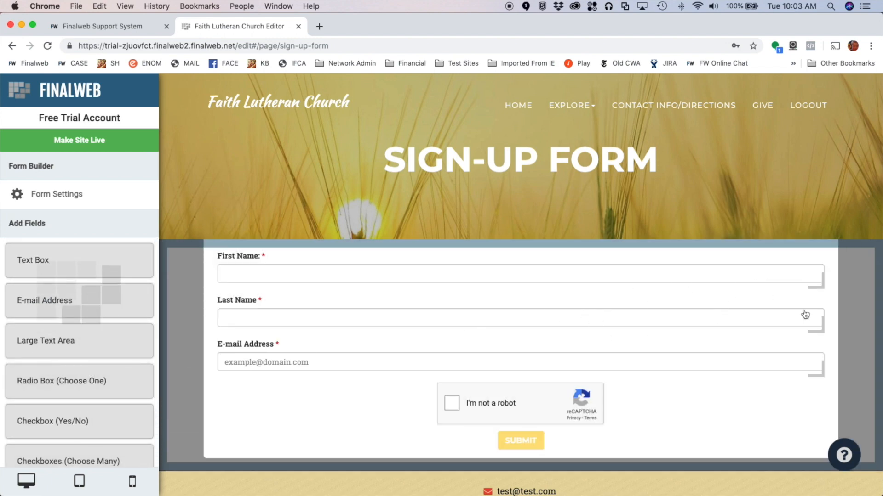
drag(821, 285, 467, 286)
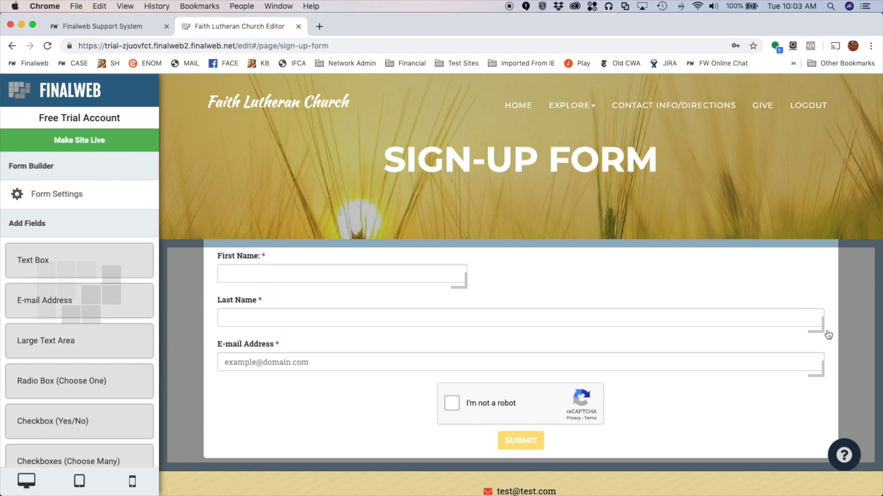
drag(821, 330, 457, 332)
drag(402, 324, 654, 277)
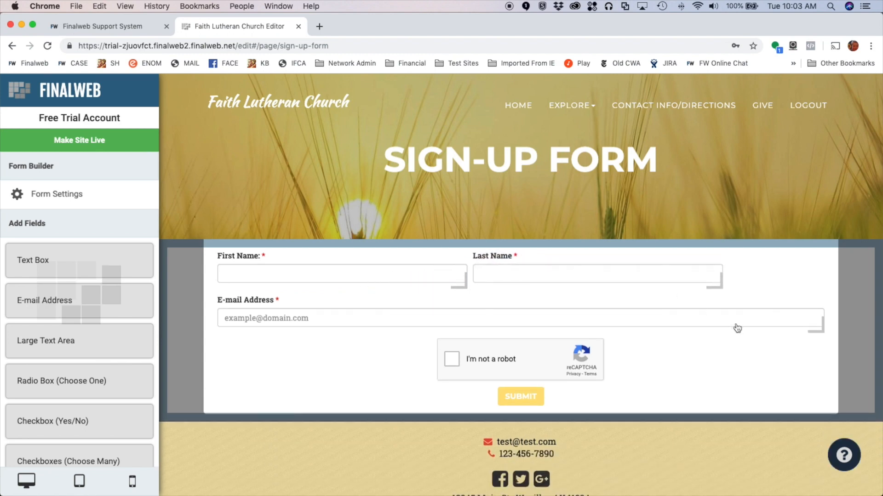
drag(817, 330, 480, 323)
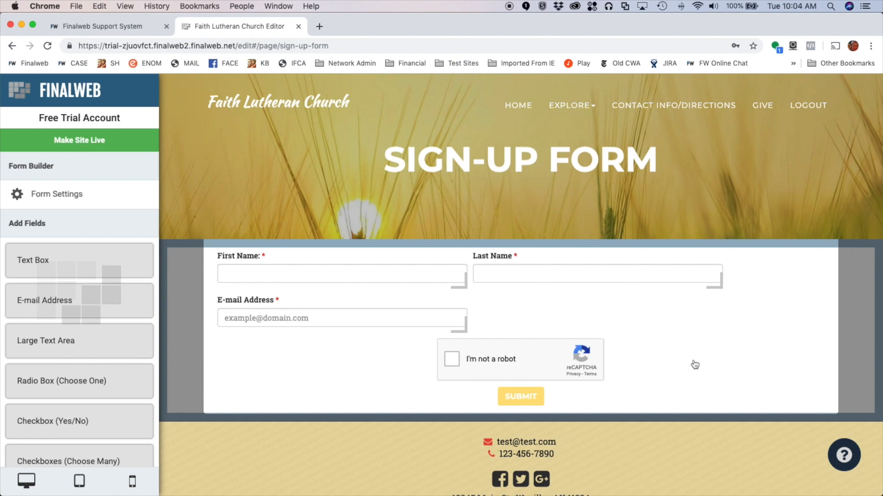
- Add a large text area field titled "Comments/Questions:" below the e-mail field
scroll(105, 336, down, 2)
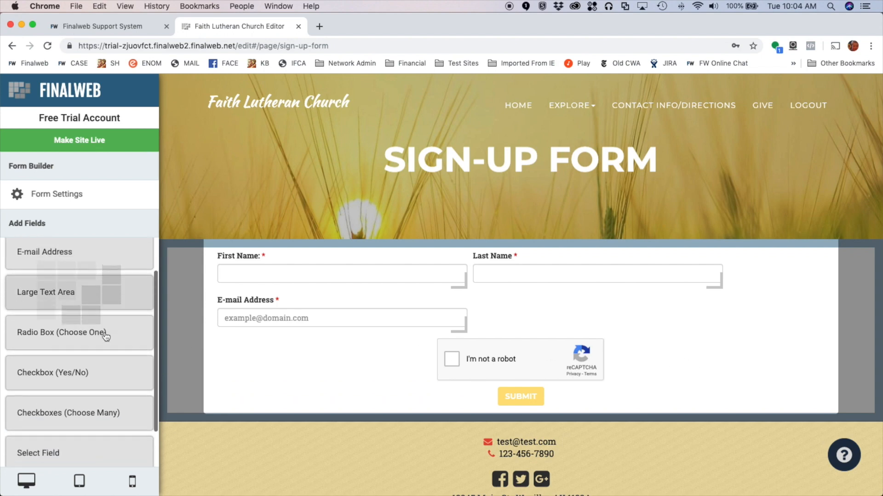
scroll(78, 324, up, 1)
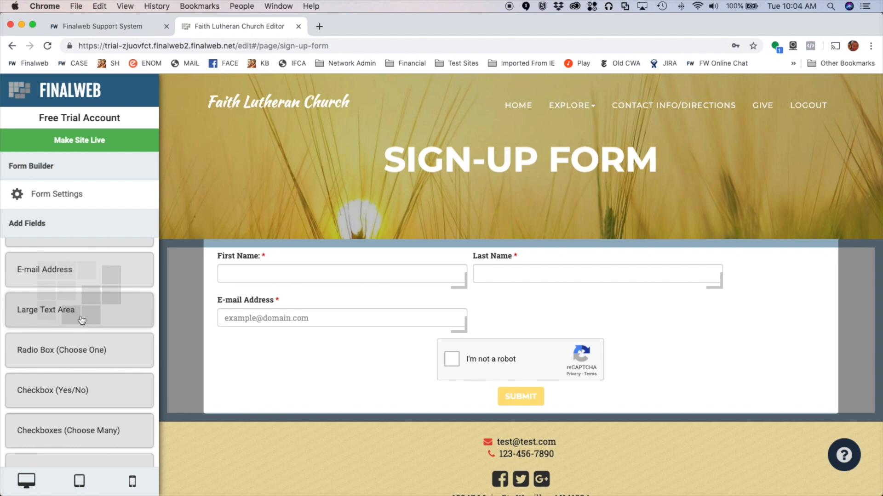
click(67, 314)
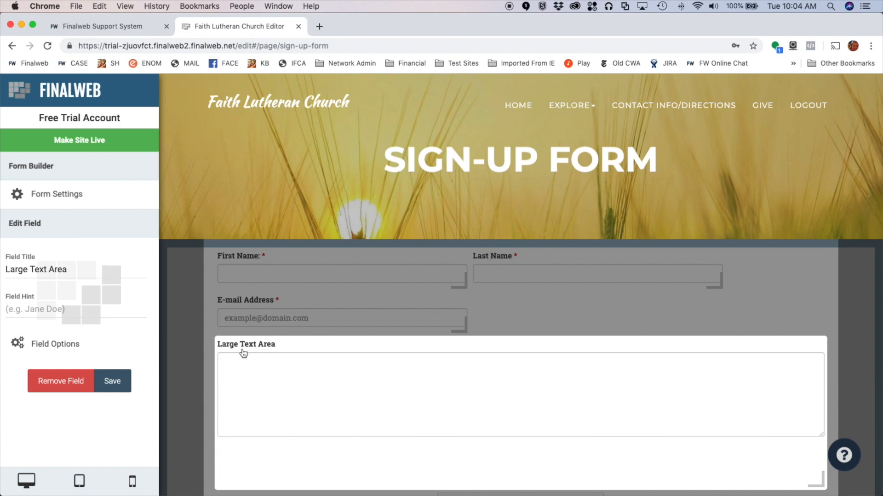
drag(78, 270, 6, 267)
text(Comments/Questions:)
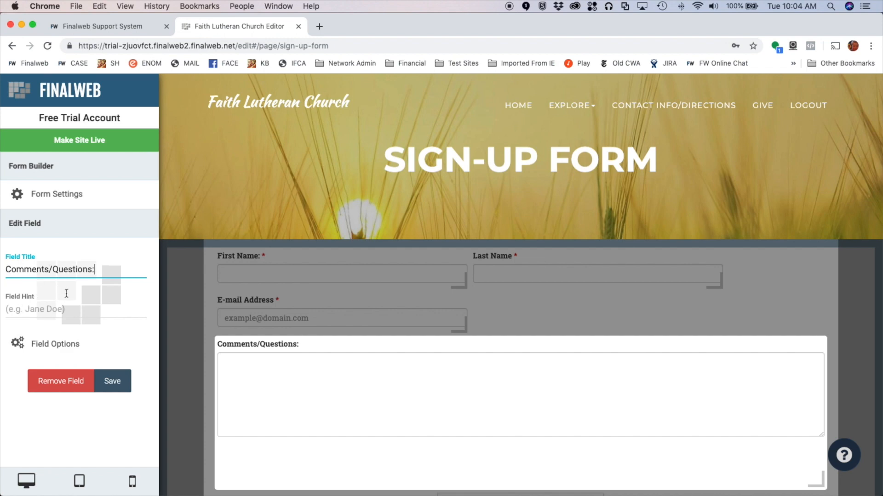
click(114, 382)
- Set the Comments/Questions hint to "Enter any comments, questions, or suggestions" and save the field as optional
click(64, 314)
text(Enter)
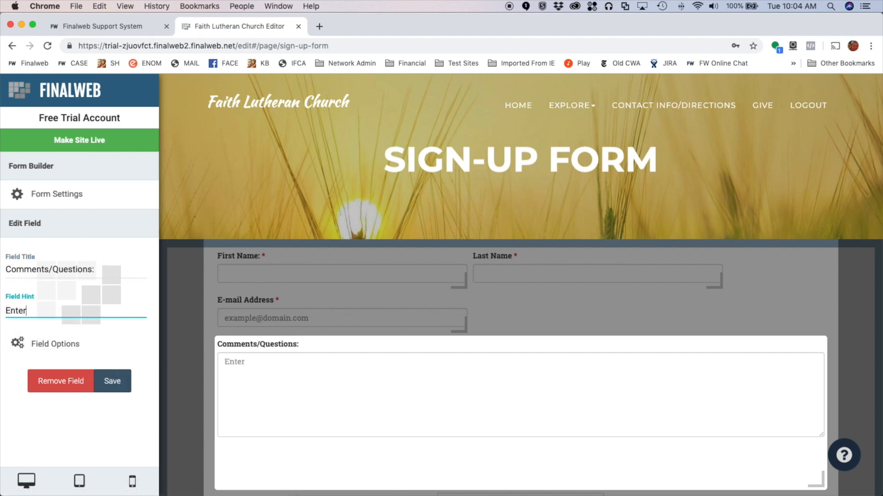
text( any comments, qu)
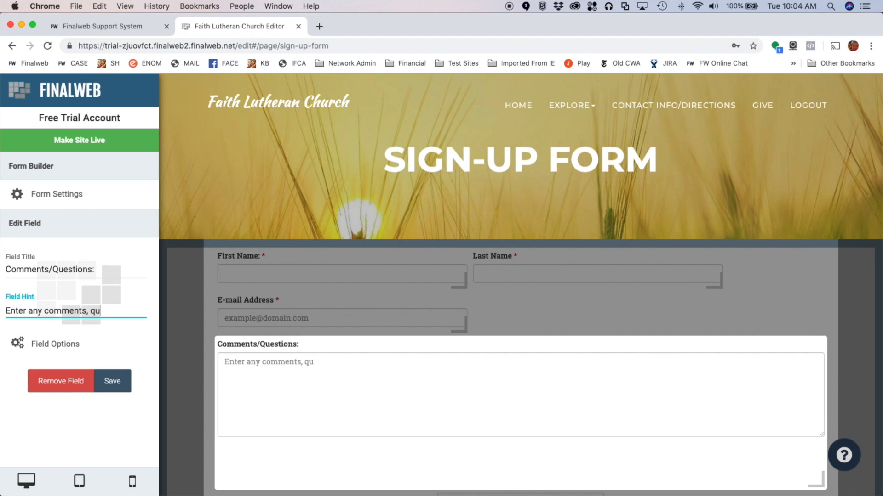
text(estions, or suggestions)
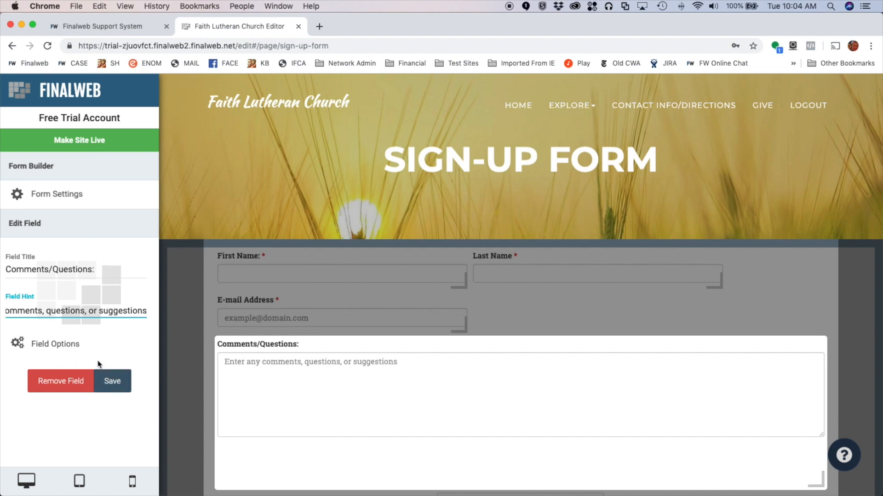
click(86, 349)
click(321, 391)
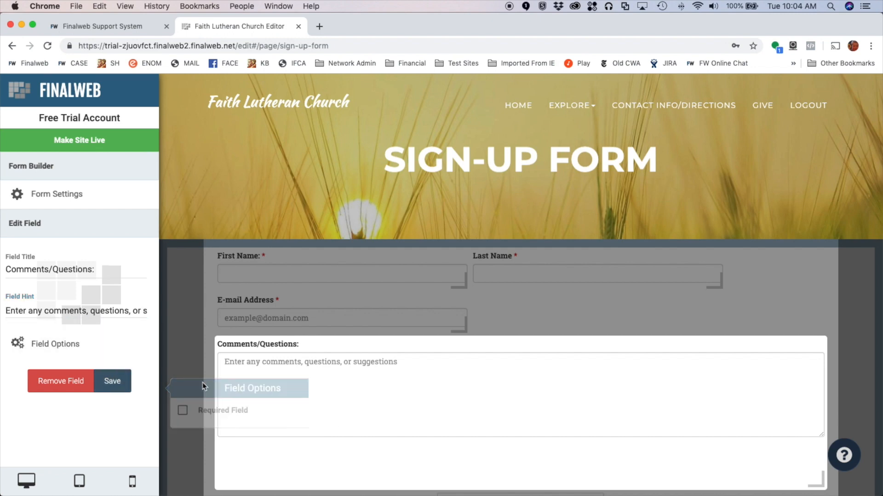
click(112, 385)
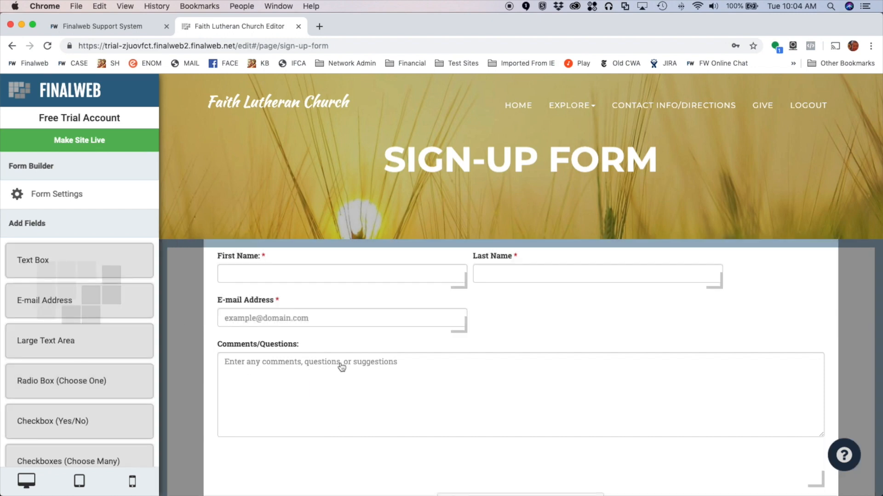
- Add a Radio Box (Choose One) field titled "T-Shirt Size:" below the comments area
scroll(312, 338, down, 3)
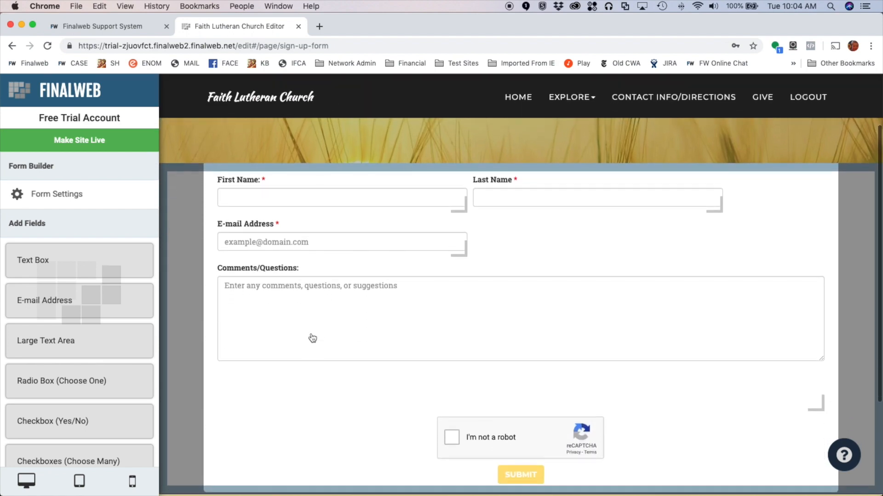
scroll(85, 386, down, 3)
scroll(80, 365, down, 1)
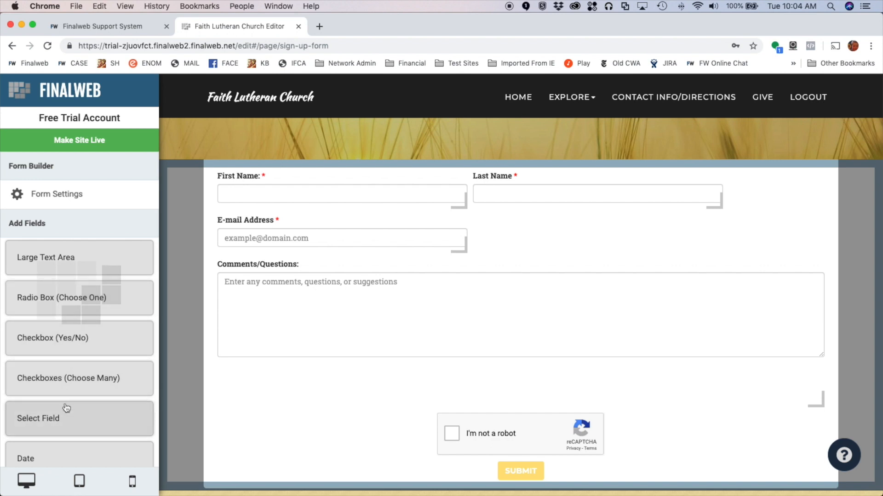
click(81, 302)
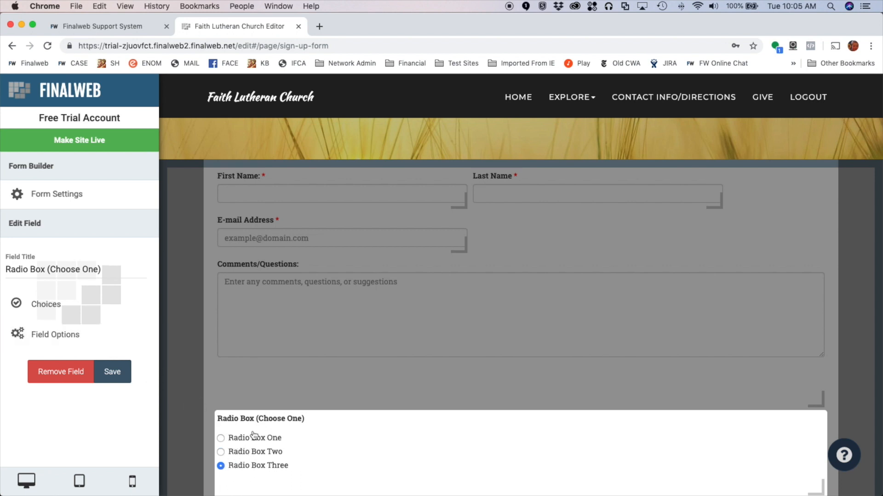
drag(121, 268, 3, 267)
text(T-)
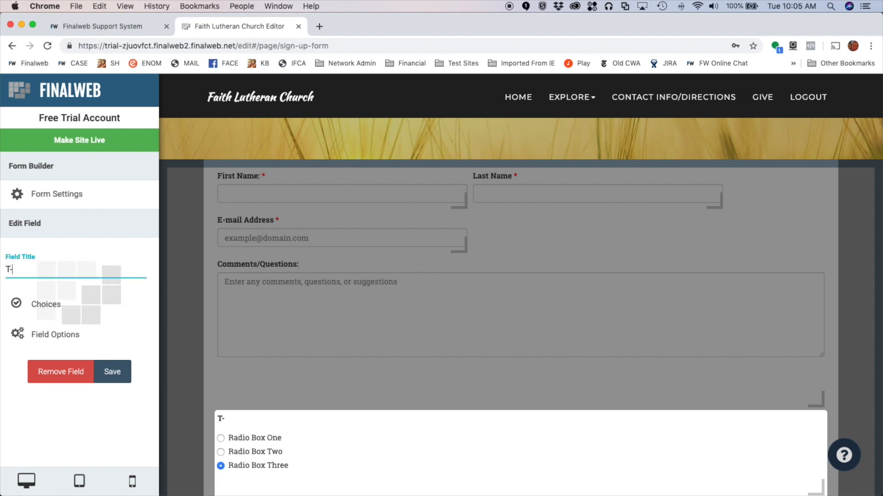
text(Shirt Size:)
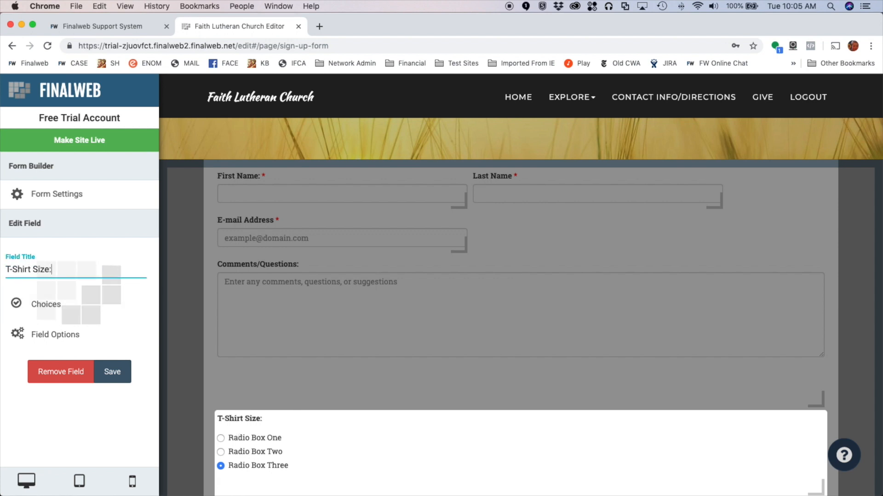
- Rename the first T-shirt choice to "Small", mark it as default with a currency value of 15, and save it
click(68, 305)
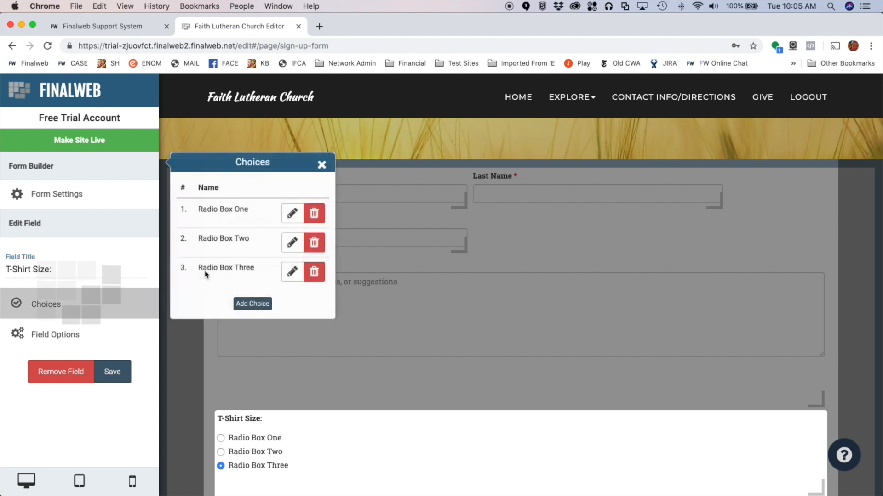
click(292, 214)
drag(239, 203, 175, 202)
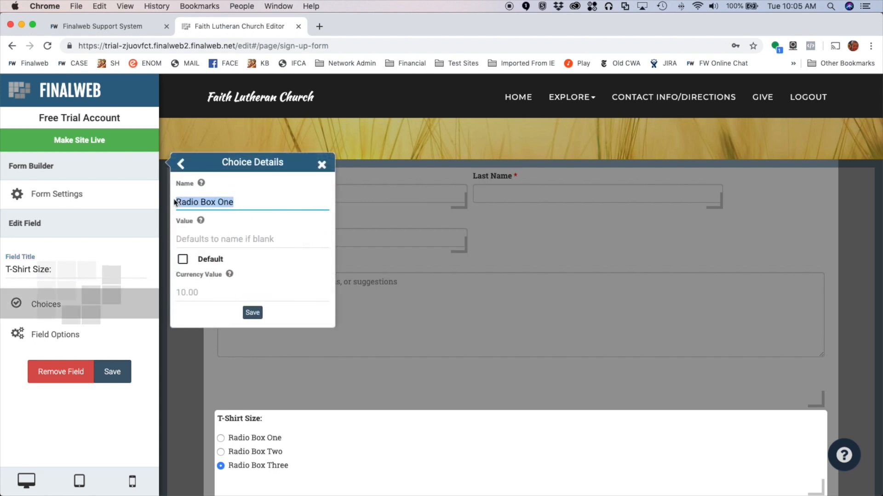
text(Small)
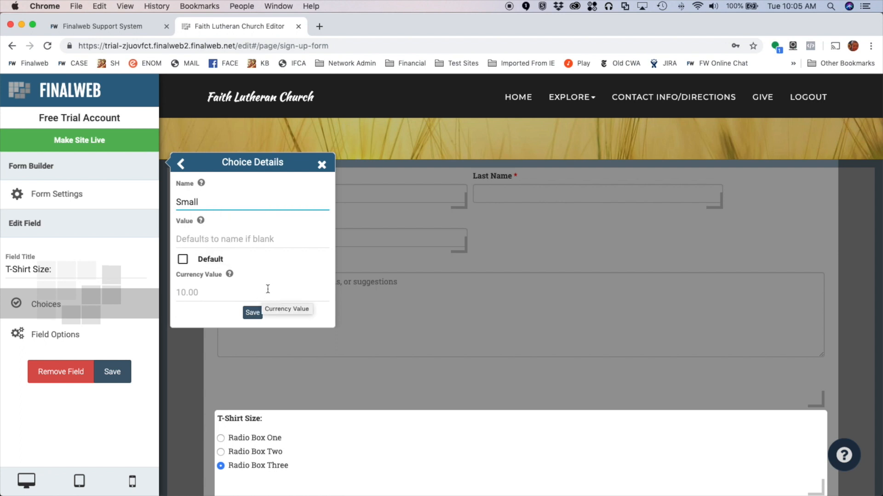
click(182, 259)
mouse_move(231, 276)
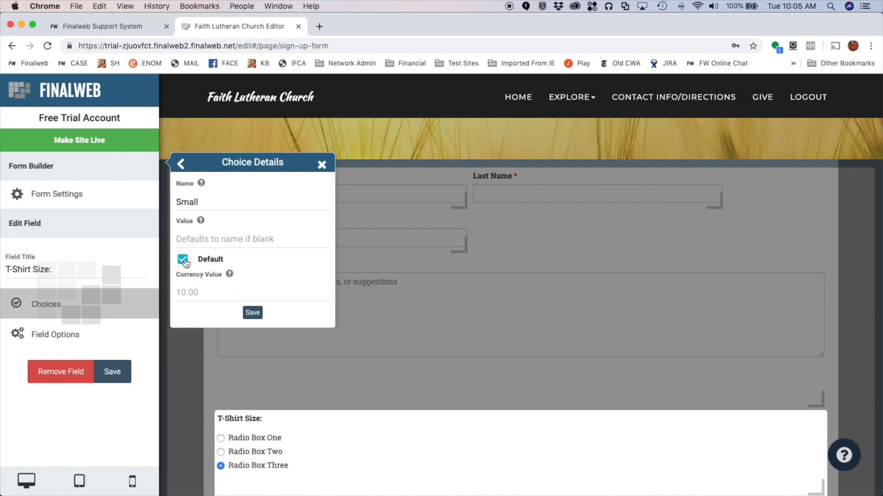
click(202, 292)
text(15)
click(252, 313)
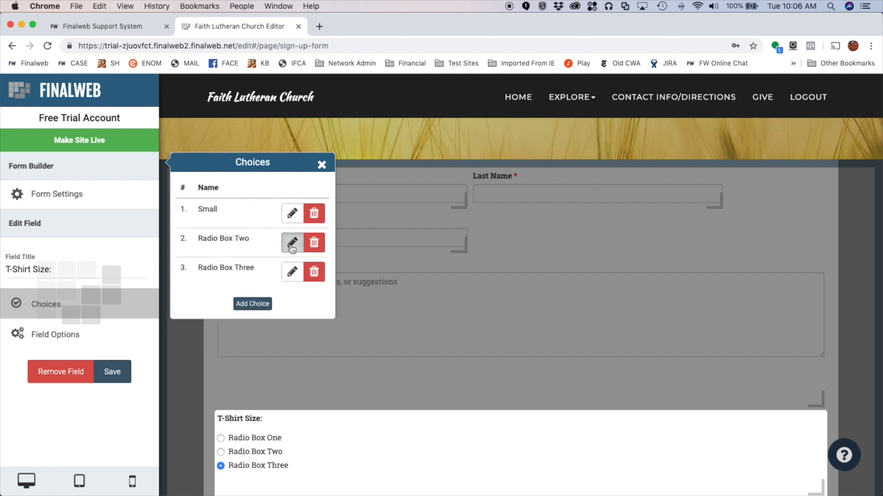
- Rename the second T-shirt choice to "Medium" with a currency value of 15 and save it
click(291, 243)
drag(237, 203, 161, 202)
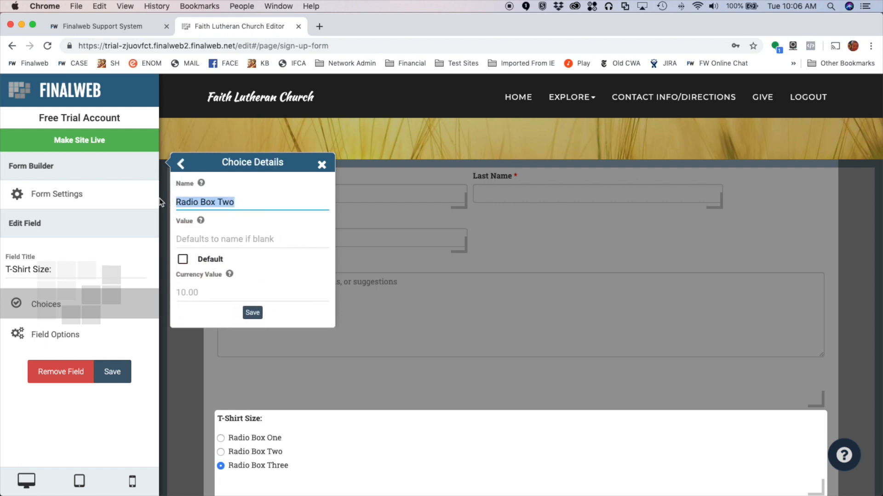
text(Medium)
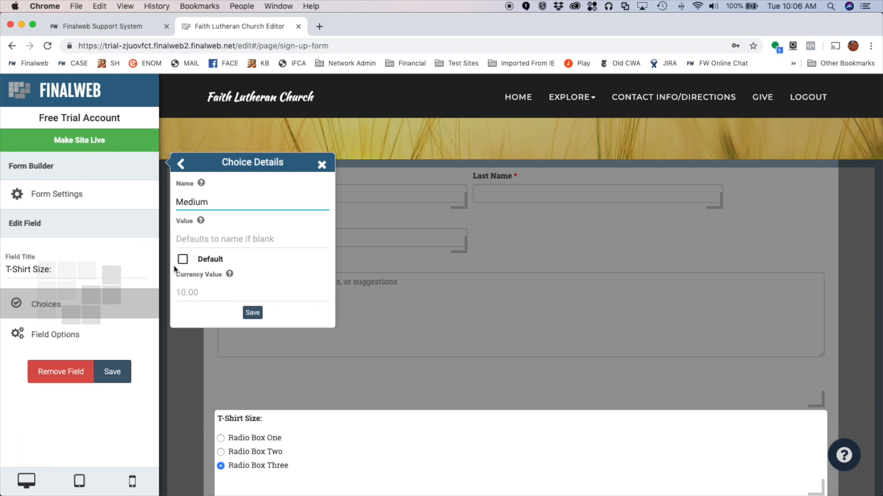
click(194, 294)
text(15)
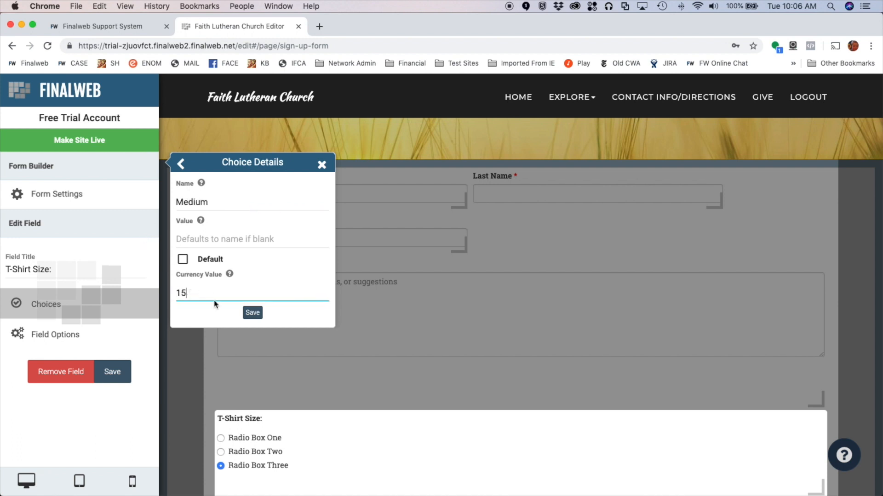
click(255, 312)
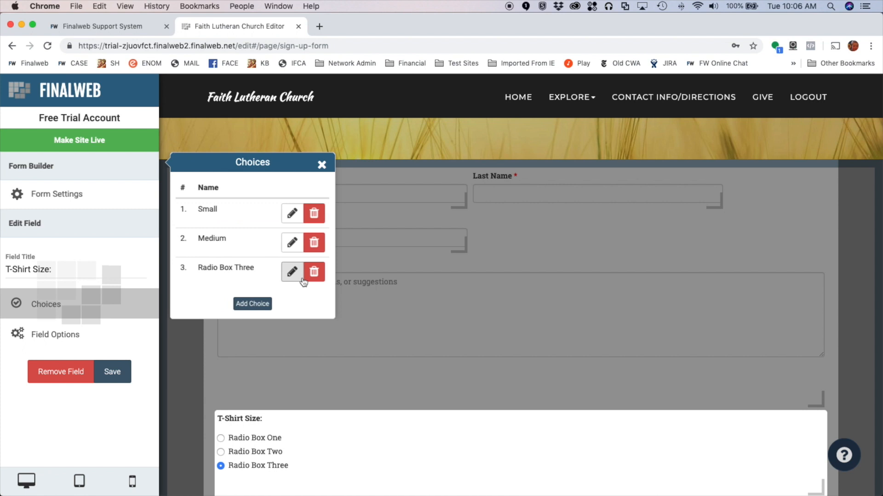
- Rename the third T-shirt choice to "Large" with a currency value of 15 and save it
click(290, 272)
drag(301, 202, 137, 193)
text(Large)
click(224, 296)
text(15)
click(252, 313)
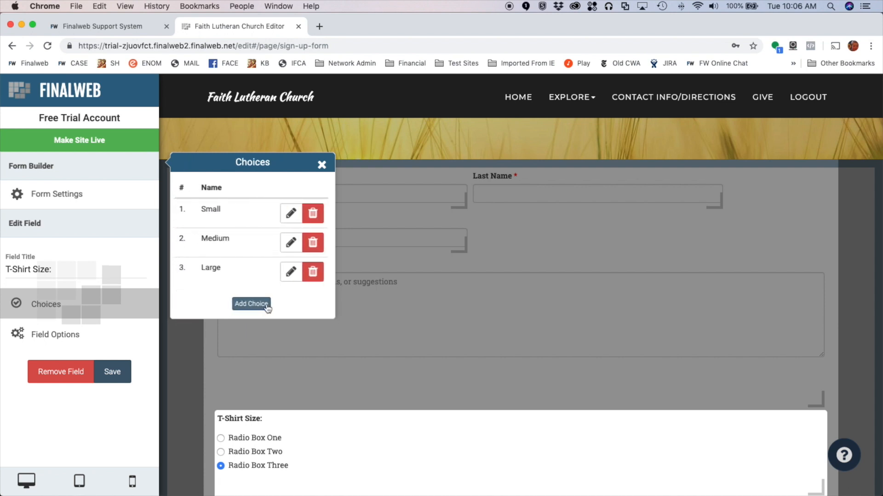
- Add a fourth T-shirt choice named "X-Large" with a currency value of 15, save it and close the choices
click(245, 304)
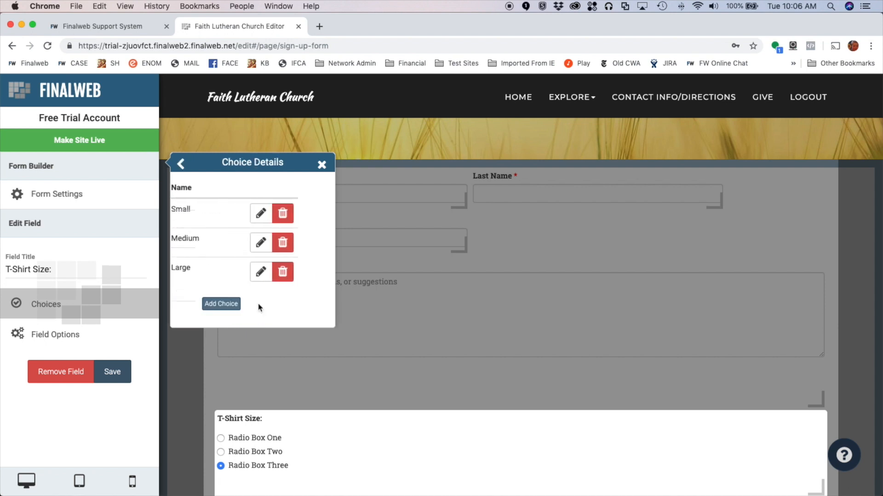
click(215, 203)
text(X-Large)
click(207, 293)
text(15)
click(253, 314)
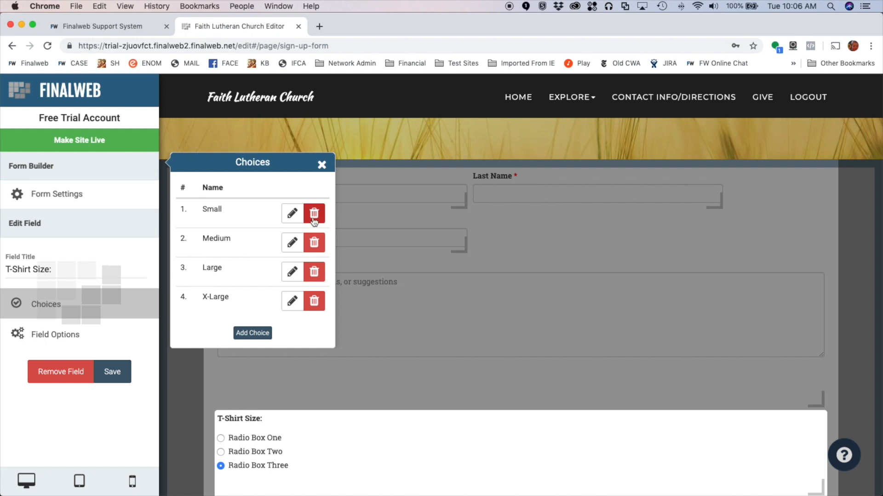
click(323, 166)
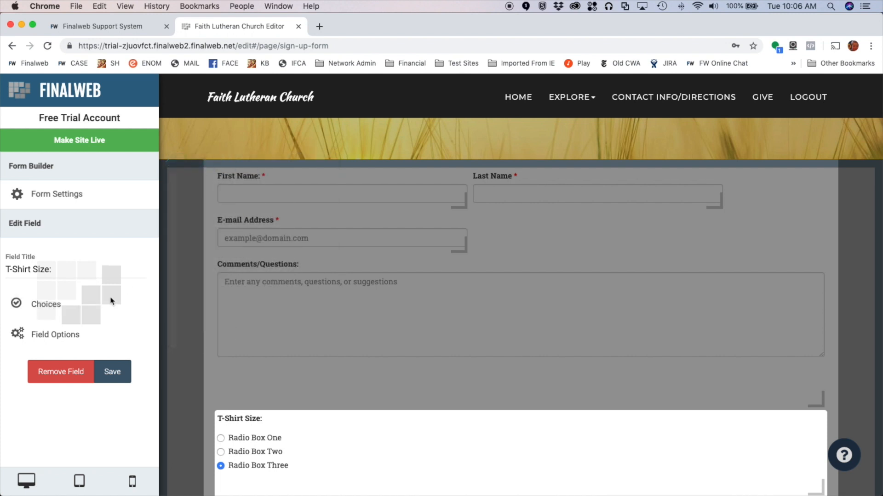
- Save the T-Shirt Size field with its edited choices
click(126, 370)
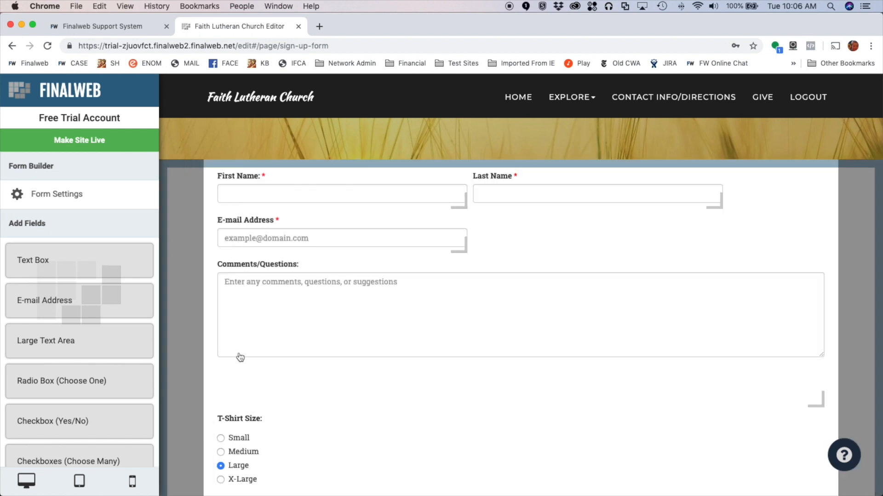
scroll(243, 358, down, 3)
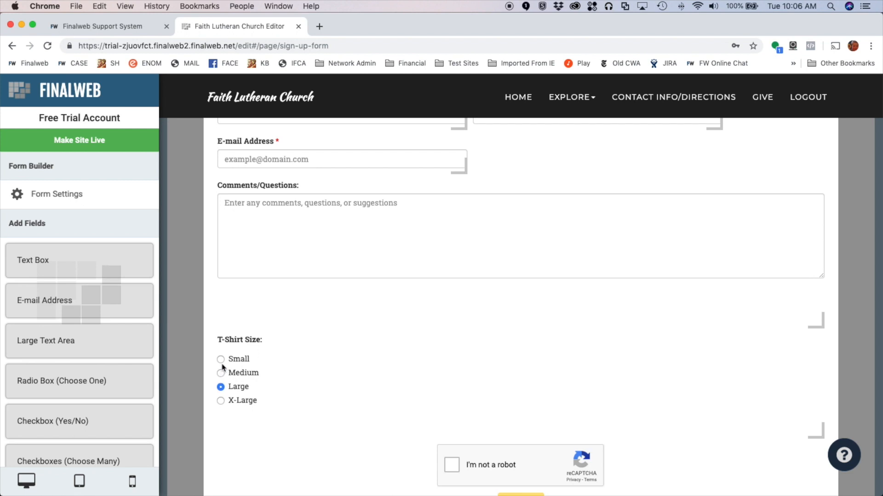
- Add a select field below the T-shirt sizes and title it "Sign-up Type:"
scroll(89, 360, down, 3)
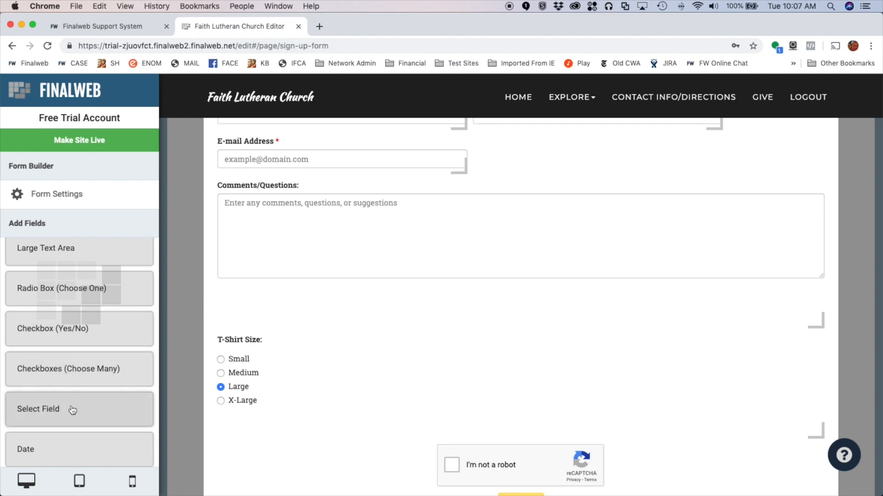
click(96, 402)
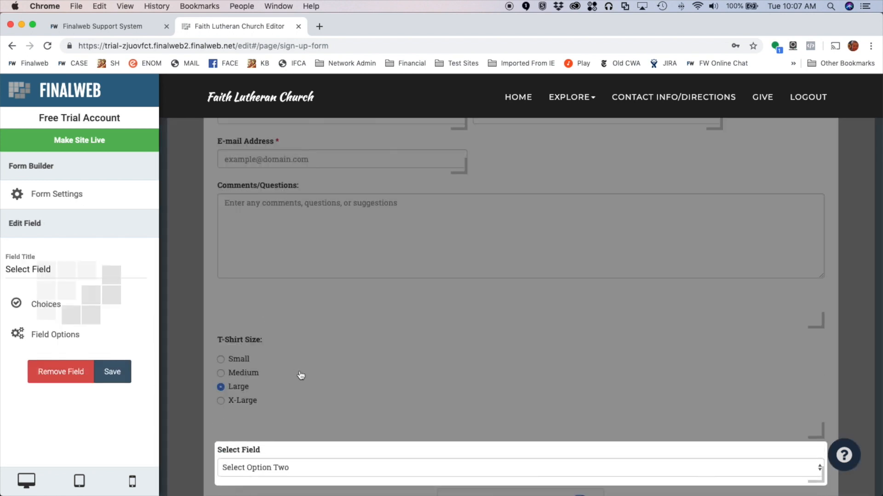
scroll(177, 380, down, 3)
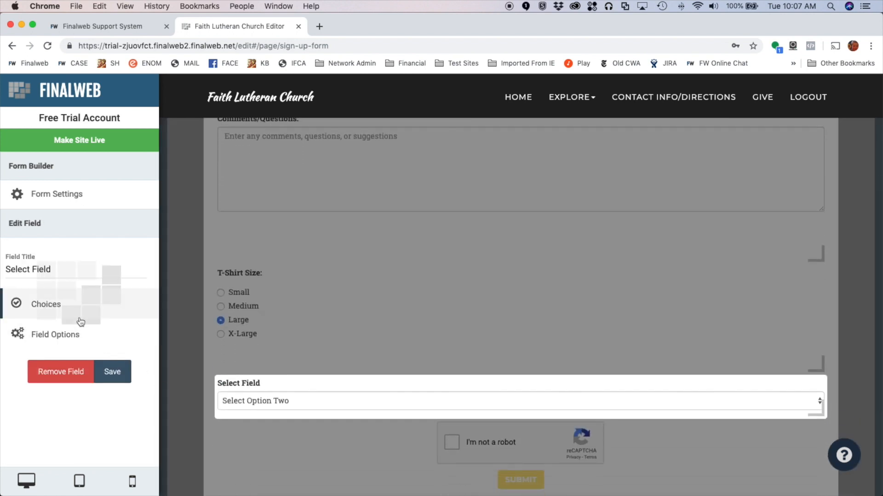
drag(33, 269, 9, 268)
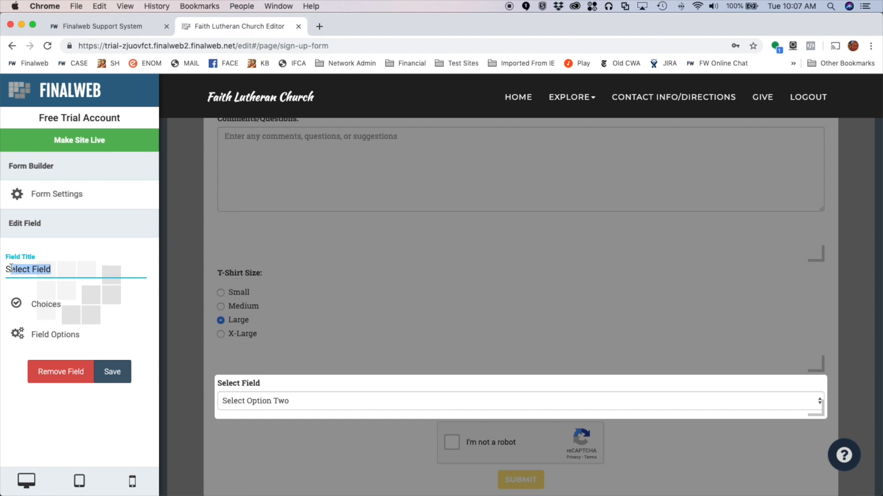
key(BackSpace)
key(BackSpace)
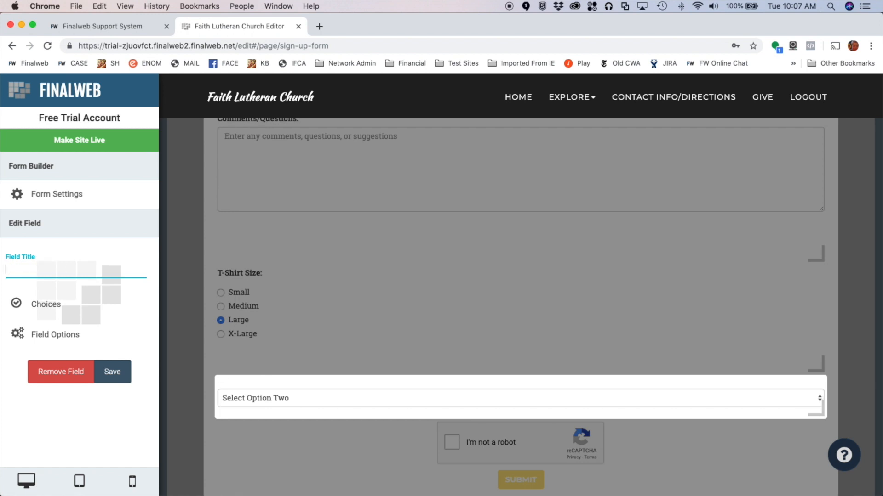
text(Sign-up)
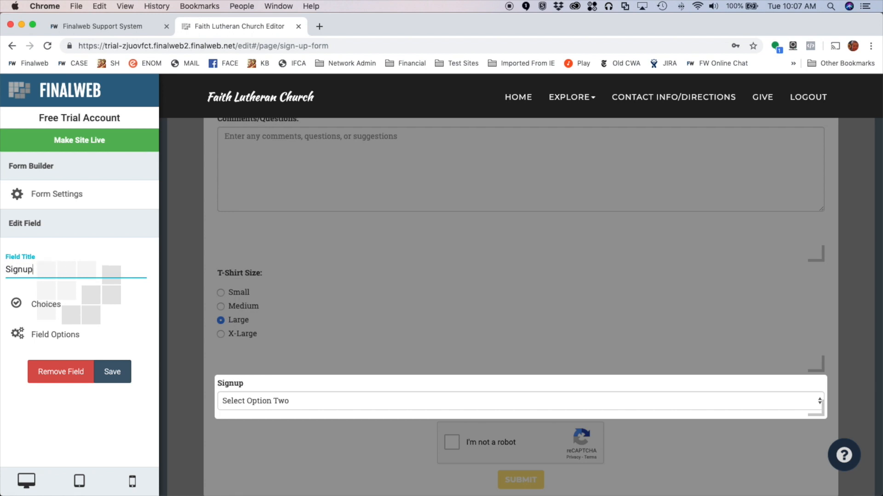
text( Type:)
- Rename the first sign-up type choice to "With Meal Plan" with a currency value of 70 and save it
click(65, 302)
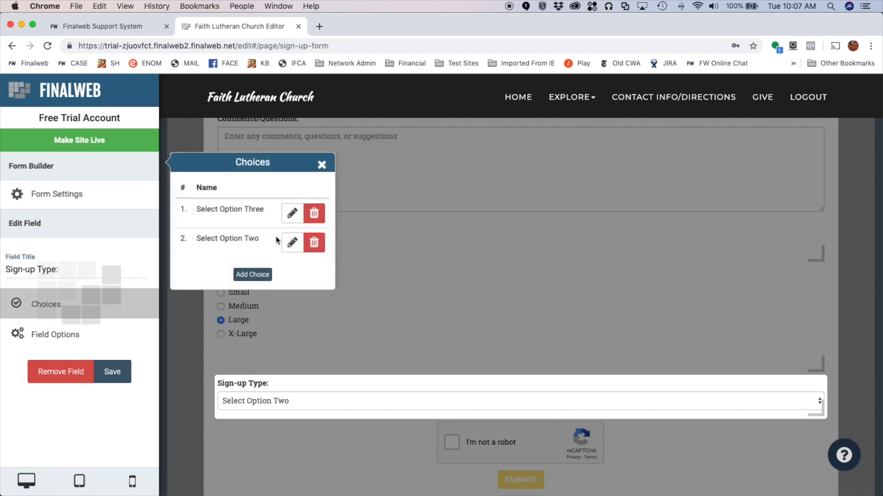
click(293, 213)
drag(254, 202, 176, 202)
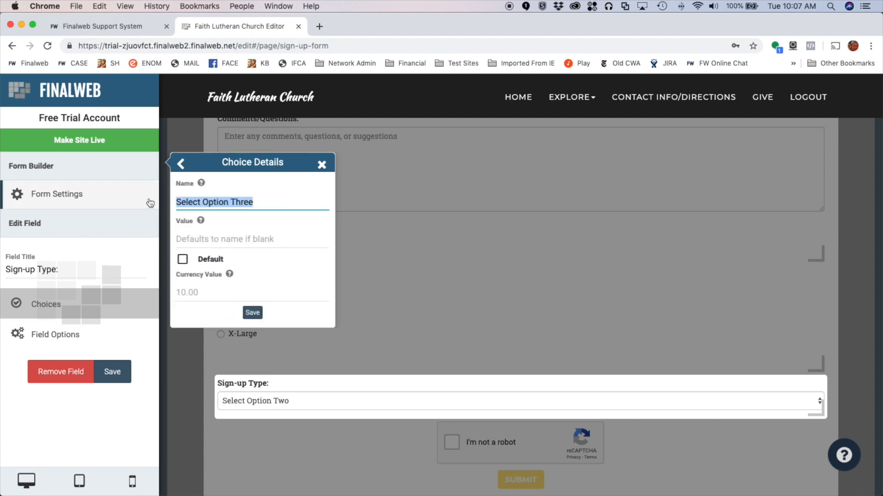
text(With Meal Plan)
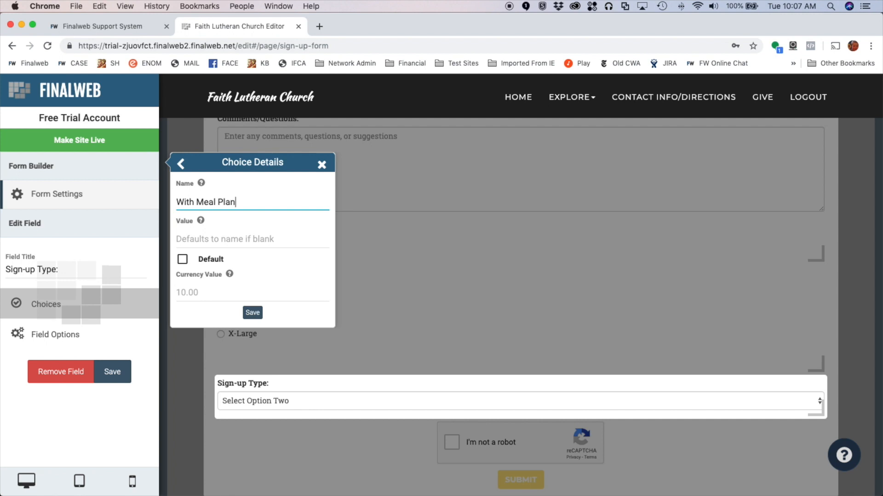
click(198, 294)
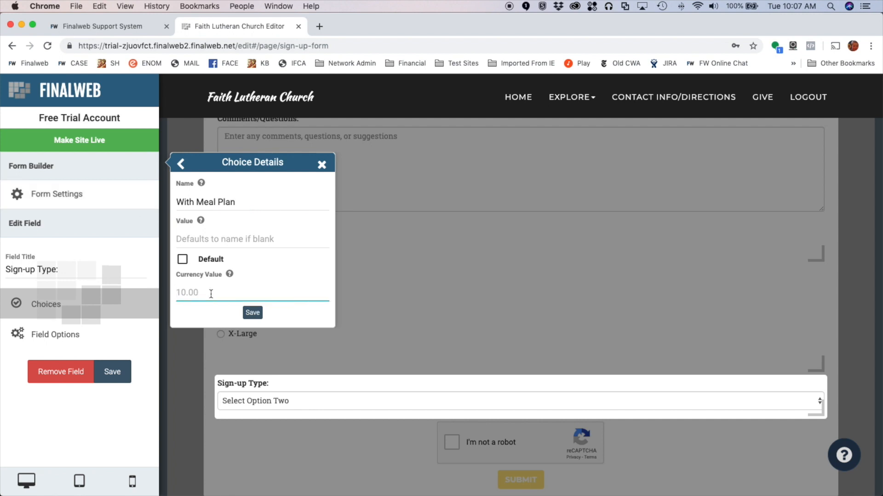
text(70)
click(251, 314)
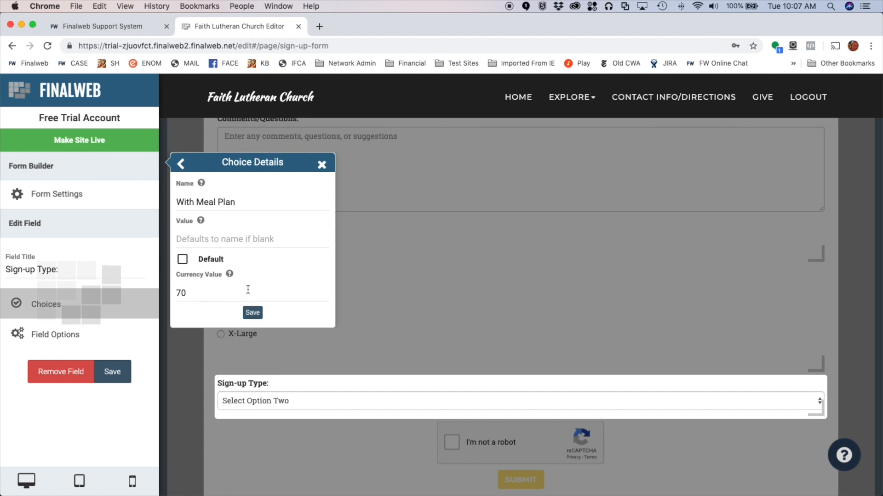
click(252, 313)
- Rename the second choice to "Without Meal Plan" with a currency value of 50, mark it as default, and save the choice and the field
click(288, 240)
triple_click(253, 202)
text(Without)
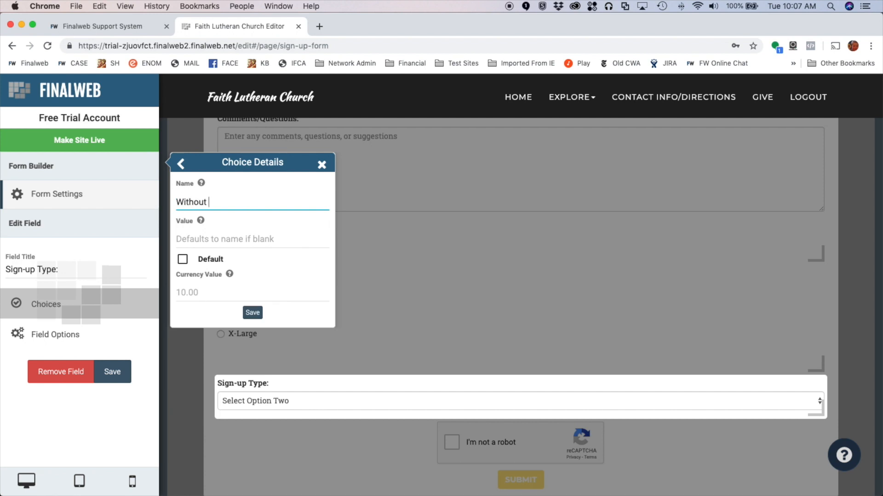
click(206, 293)
text(50)
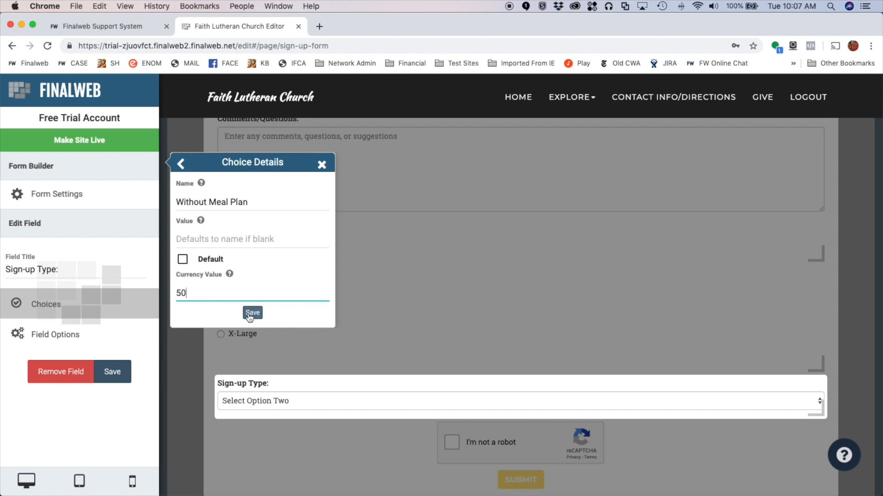
click(183, 260)
click(253, 313)
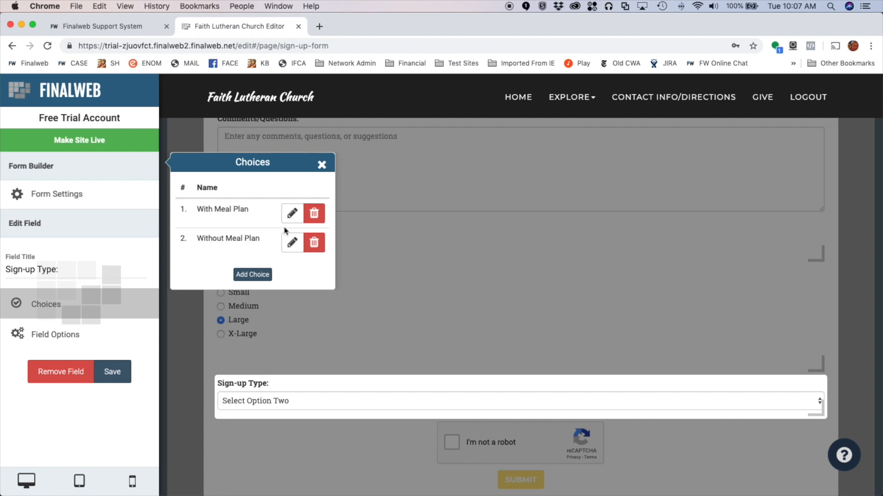
click(322, 165)
click(113, 371)
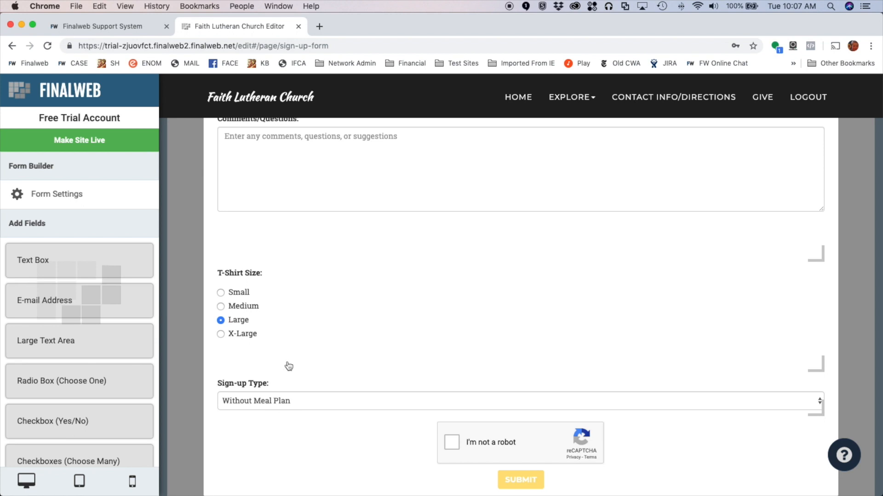
- Add a yes/no checkbox field titled "Do you agree to the terms and conditions?" below the sign-up type
scroll(288, 365, down, 3)
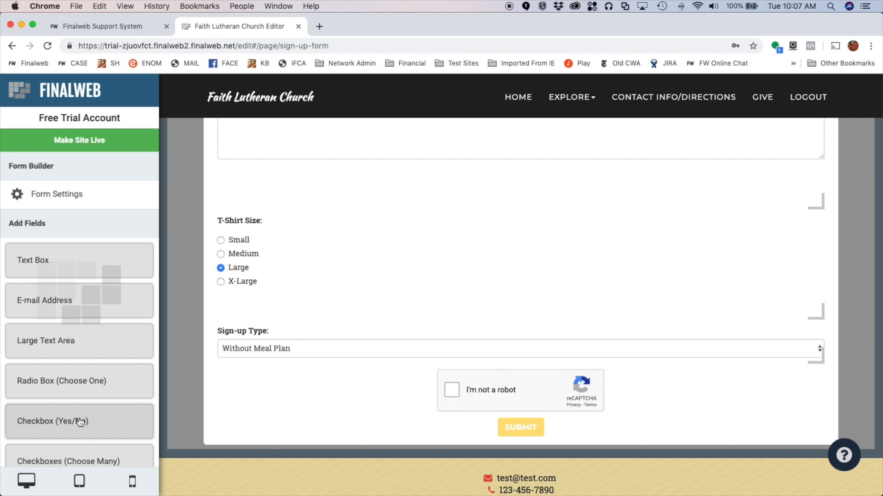
click(80, 421)
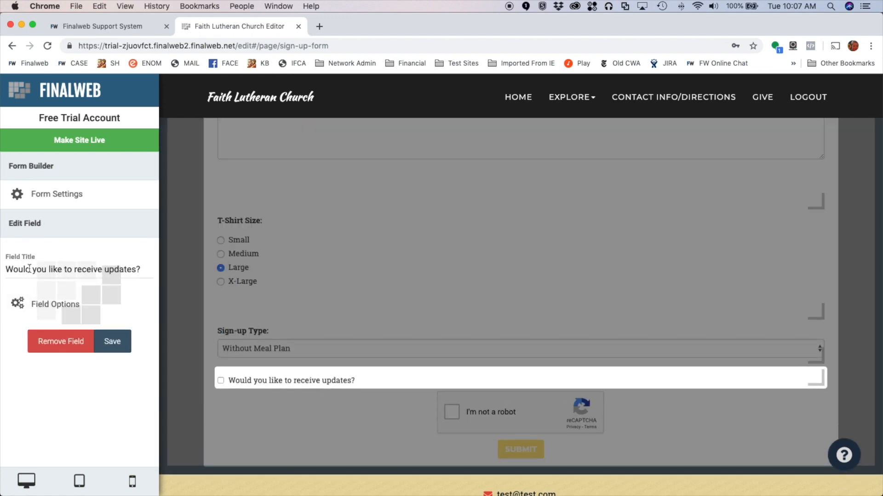
double_click(29, 268)
drag(29, 269, 166, 272)
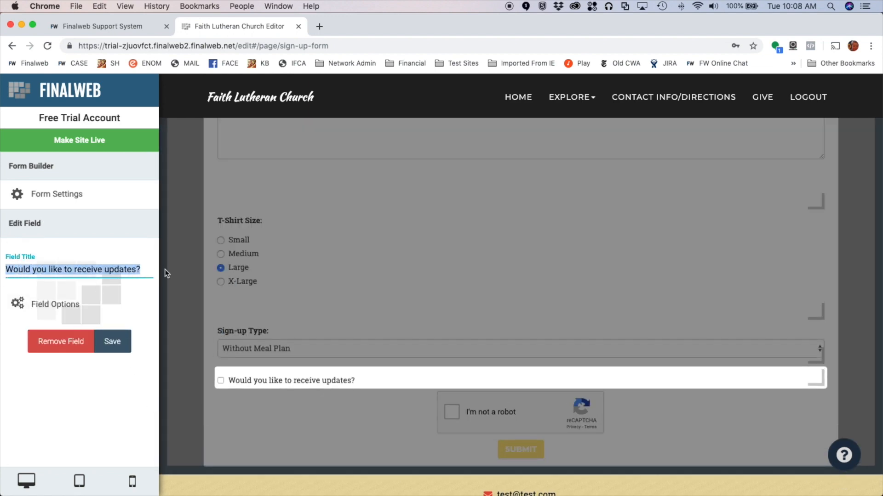
text(Do you agree t)
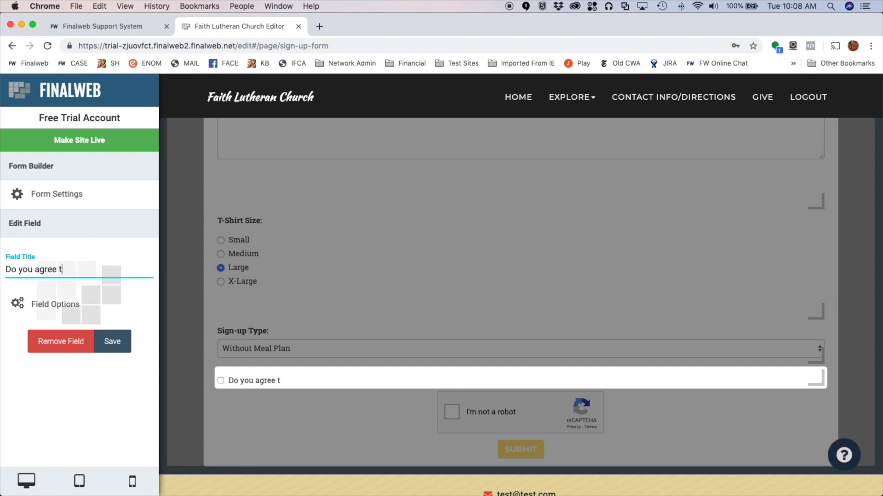
text(o the terms and conditions?)
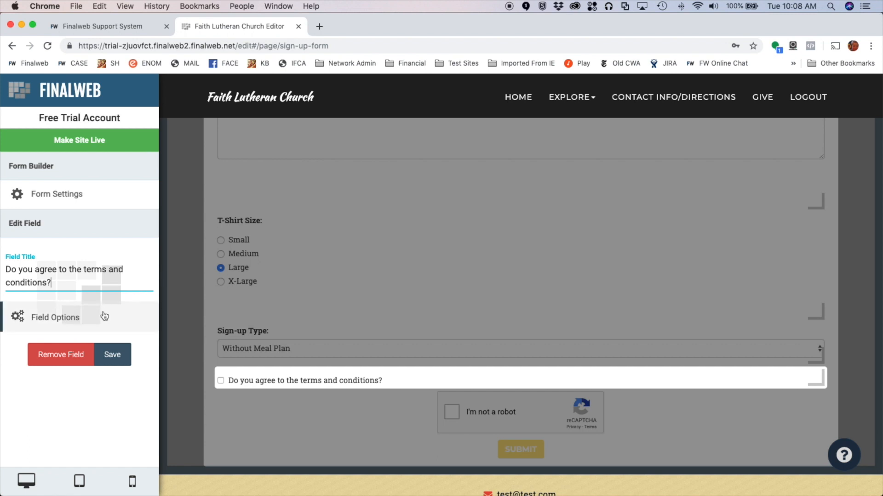
- Make the terms and conditions checkbox a required field and save it
click(155, 304)
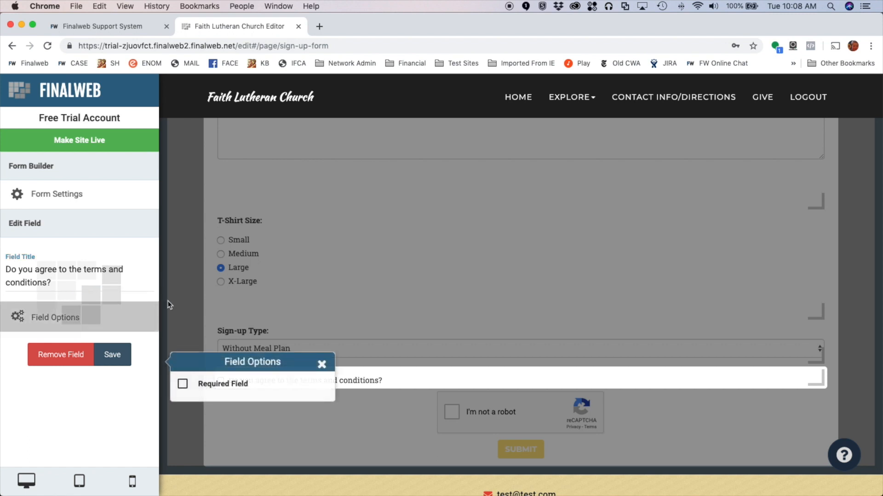
click(268, 388)
click(321, 364)
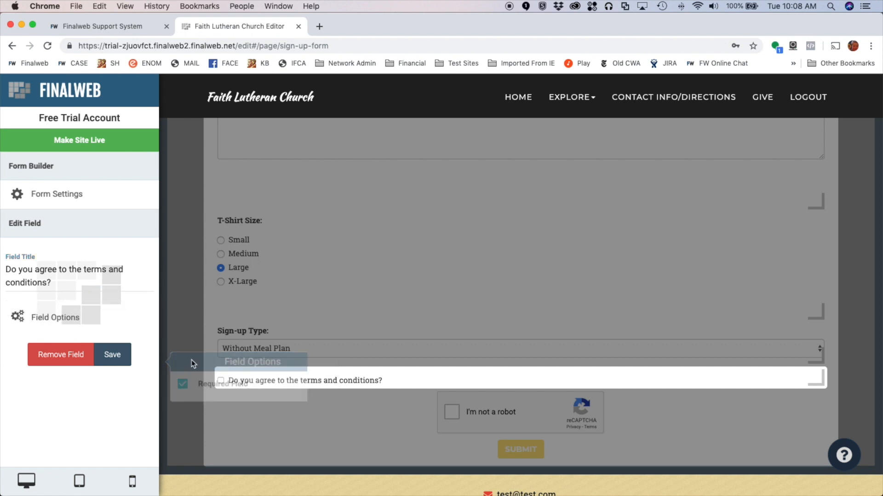
click(111, 354)
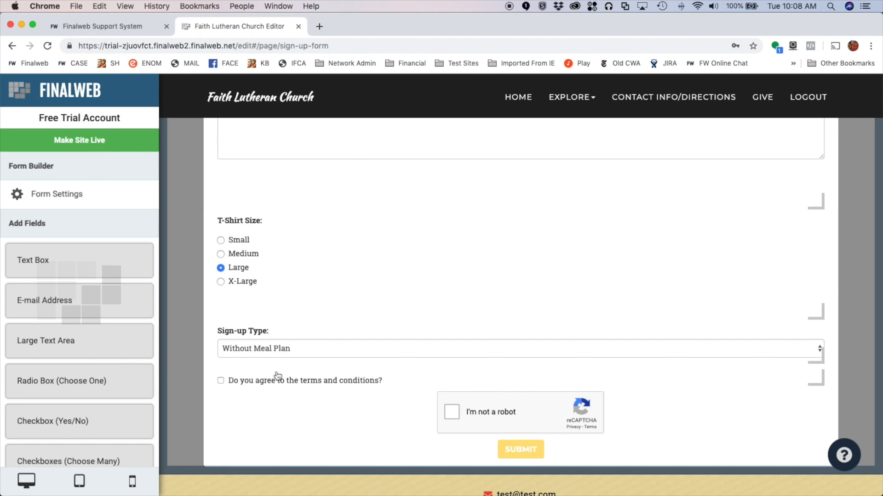
- Add a choose-many checkboxes field and title it "List Medical Conditions:"
scroll(112, 357, down, 3)
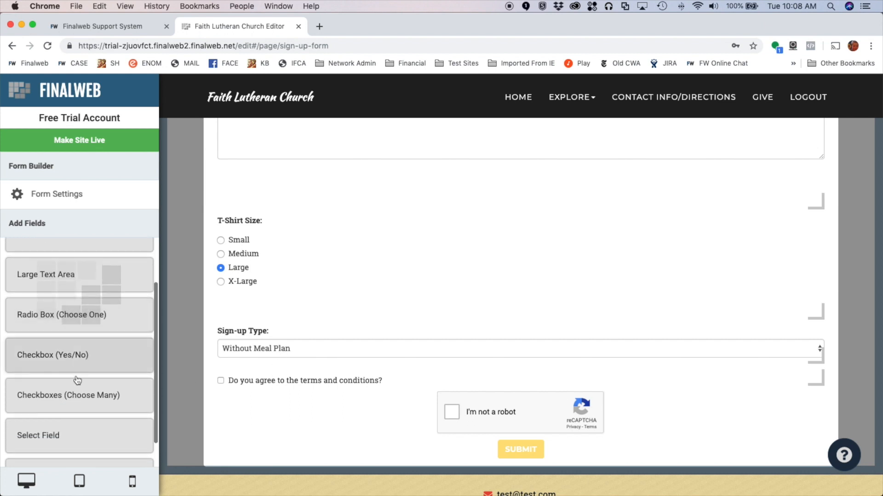
click(92, 400)
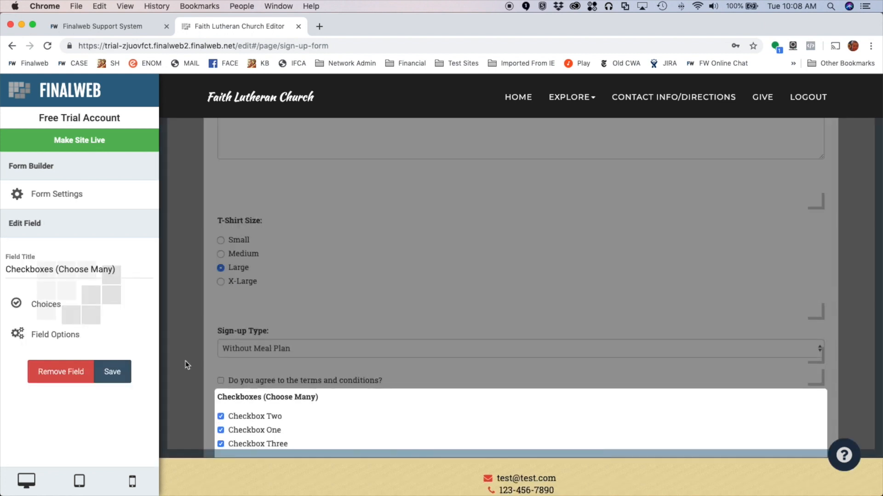
triple_click(122, 270)
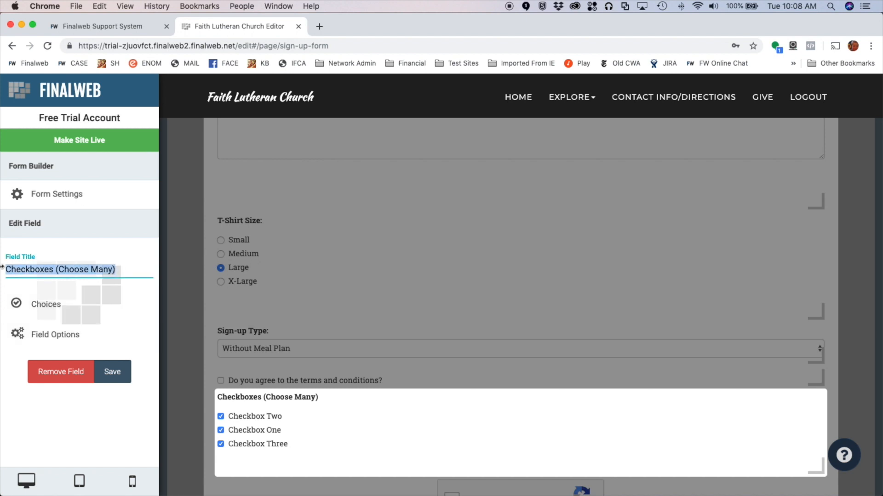
text(List Medi)
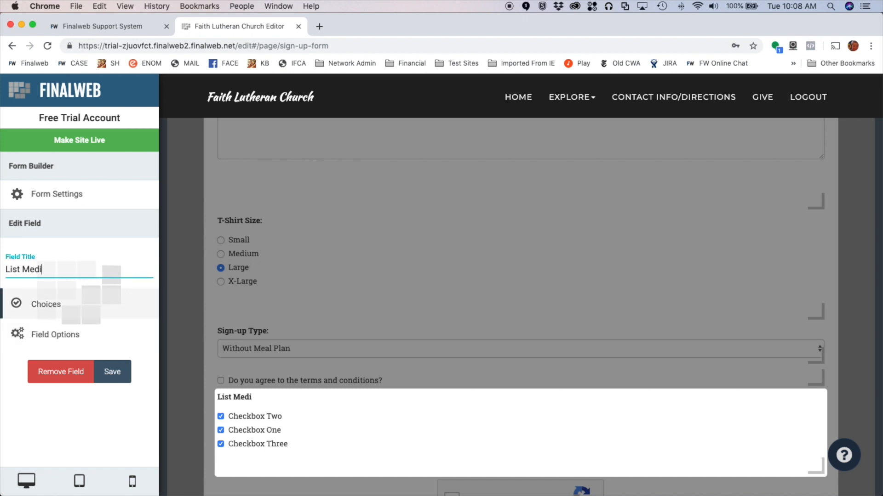
text(cal Donditions:)
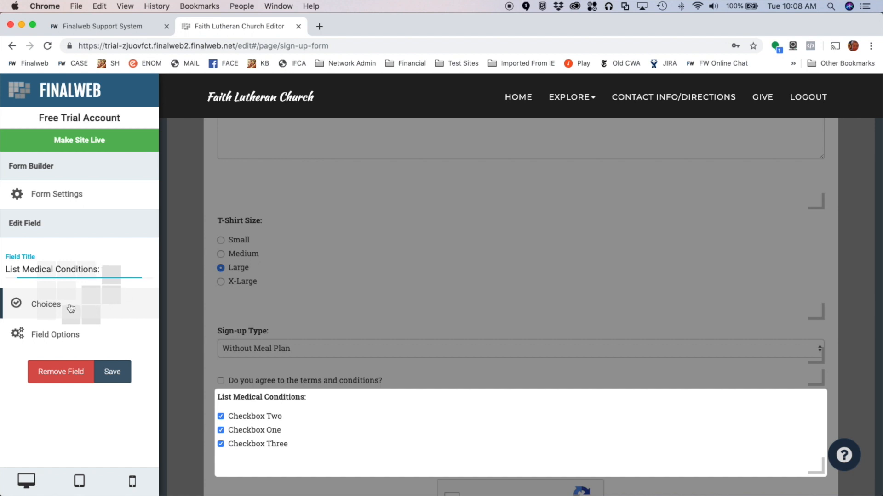
- Rename the first medical conditions choice to "Heart Issues" and save it
click(69, 305)
click(292, 211)
drag(231, 203, 151, 205)
text(Heart Issues)
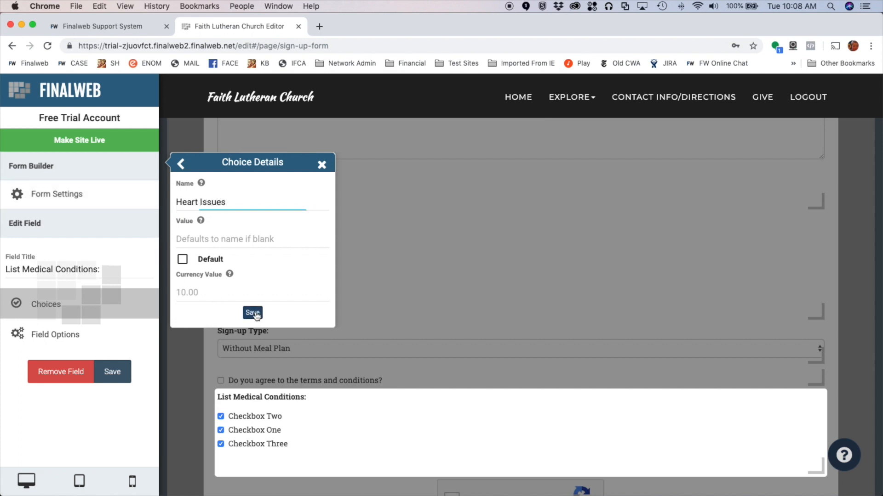
click(252, 313)
- Rename the second medical conditions choice to "Food Allergies" and save it
click(274, 243)
drag(232, 202, 179, 202)
text(Food A)
click(253, 312)
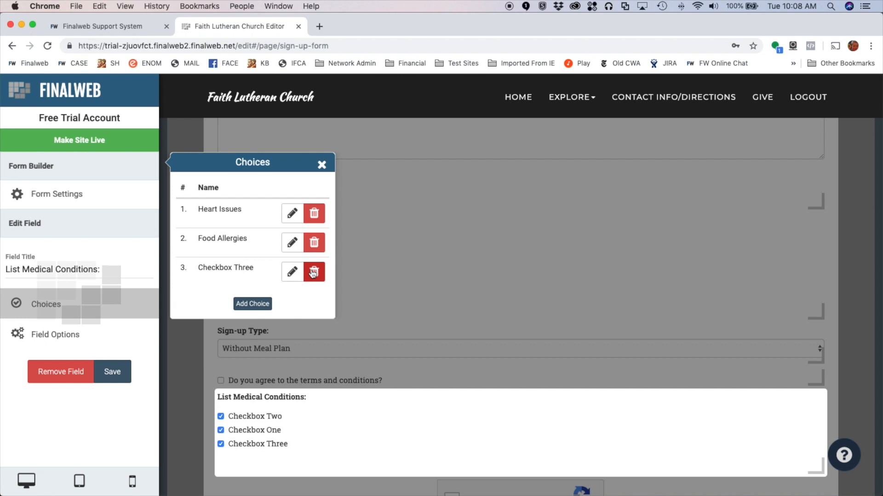
- Delete the "Checkbox Three" choice from the medical conditions and save the field
click(313, 272)
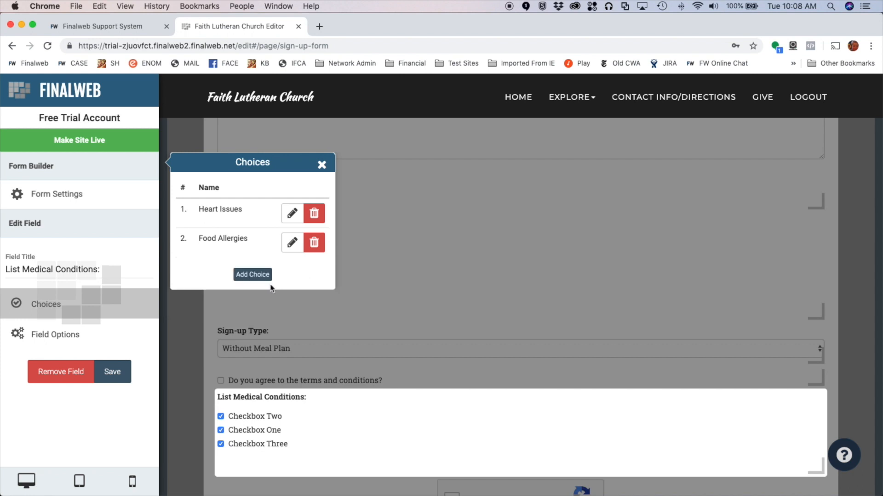
click(321, 166)
click(121, 373)
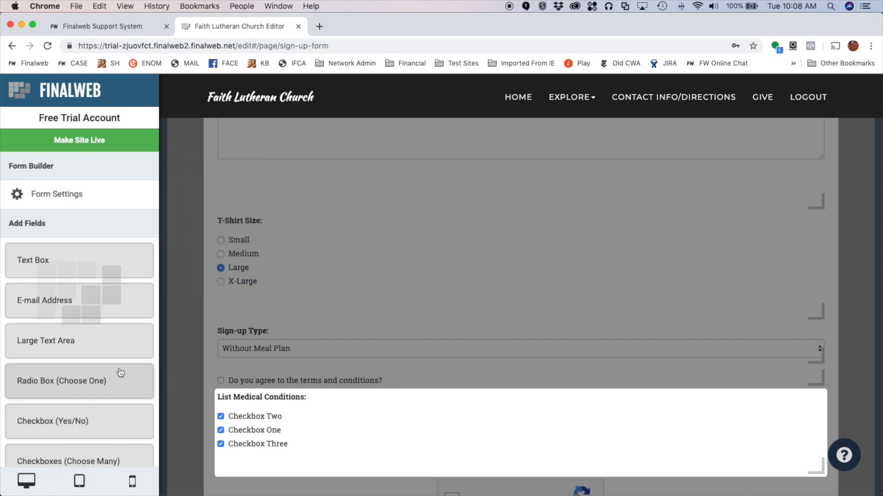
scroll(111, 334, down, 1)
scroll(110, 334, down, 5)
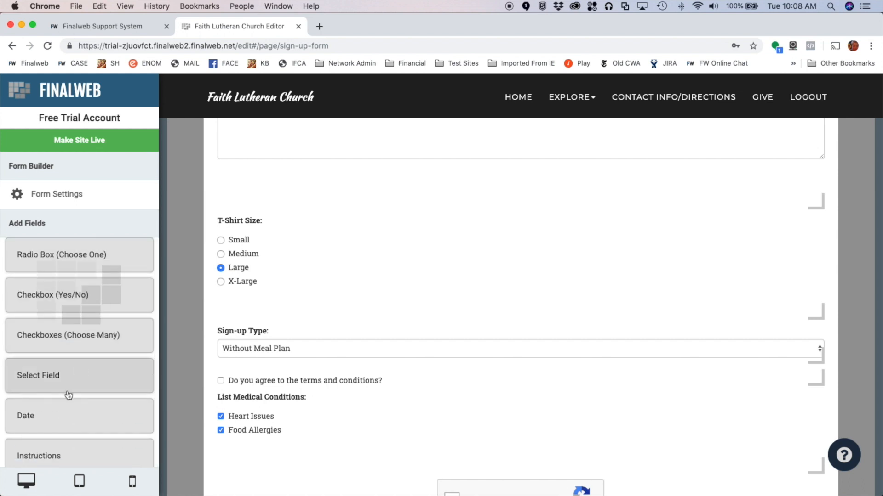
- Add a date field to the form and title it "Date of Birth"
click(77, 422)
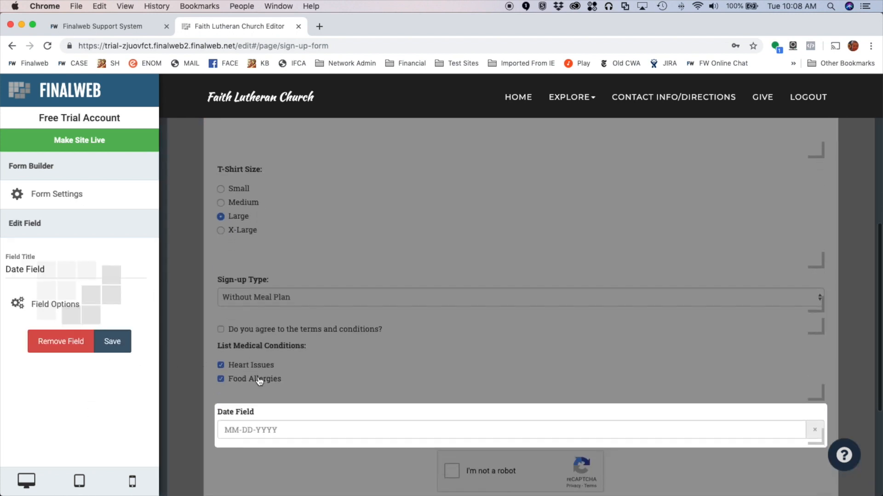
drag(66, 265, 1, 273)
text(Date of Birth)
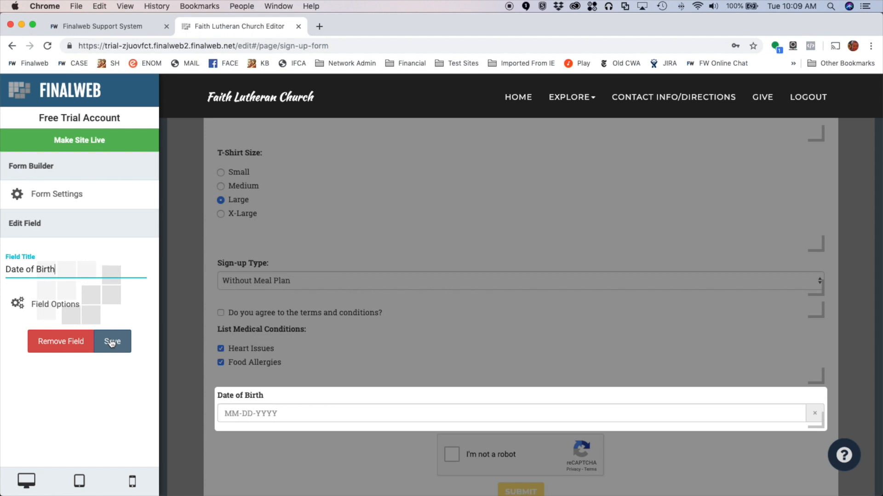
- Make the Date of Birth field required and save the field
click(74, 306)
click(229, 371)
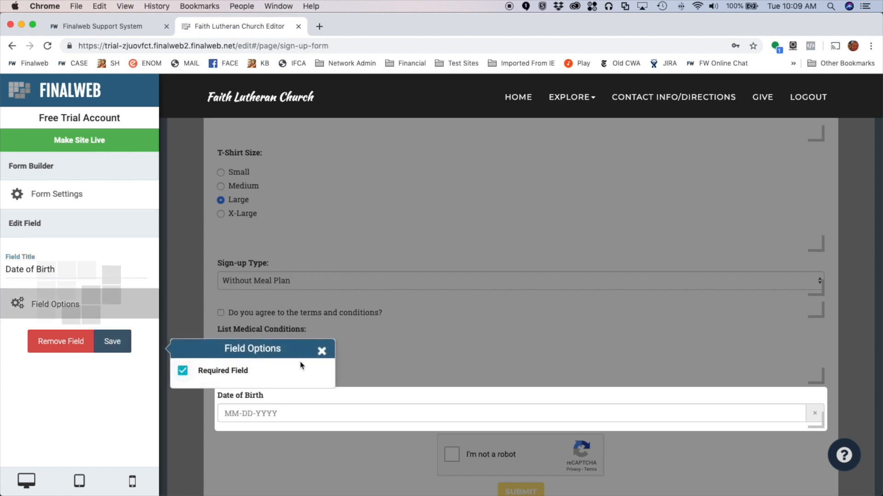
click(321, 352)
click(113, 342)
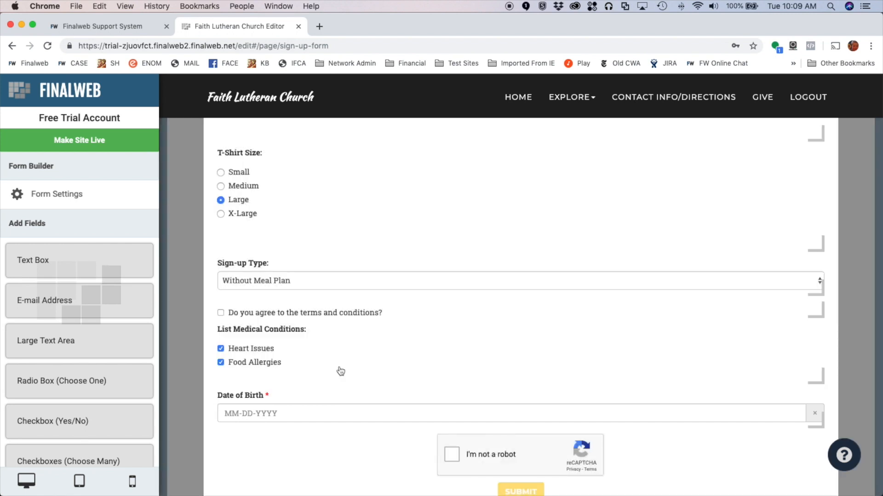
- Move the Date of Birth field up the form and narrow it to sit beside the E-mail Address field
scroll(361, 354, up, 3)
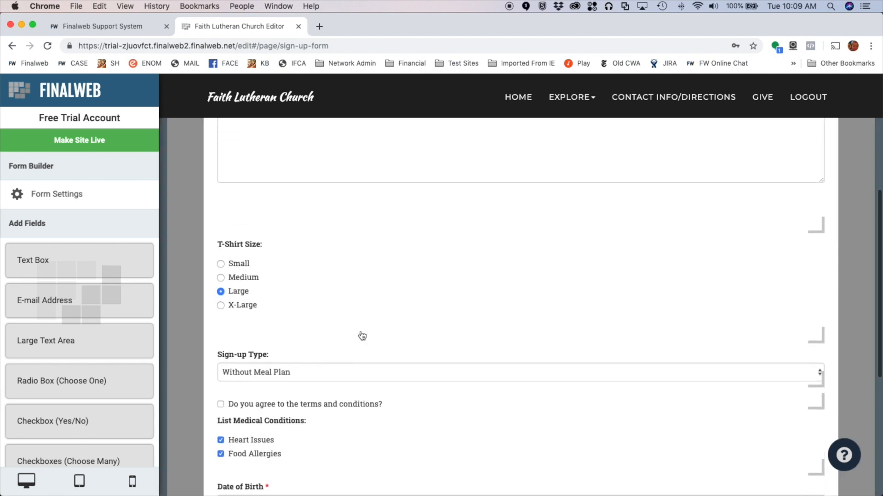
scroll(315, 441, down, 2)
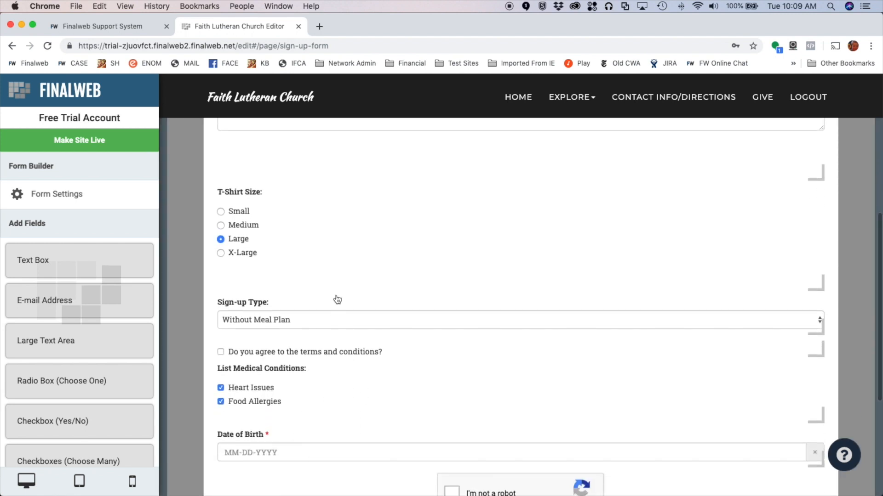
drag(300, 454, 304, 172)
scroll(328, 259, up, 2)
drag(323, 351, 328, 202)
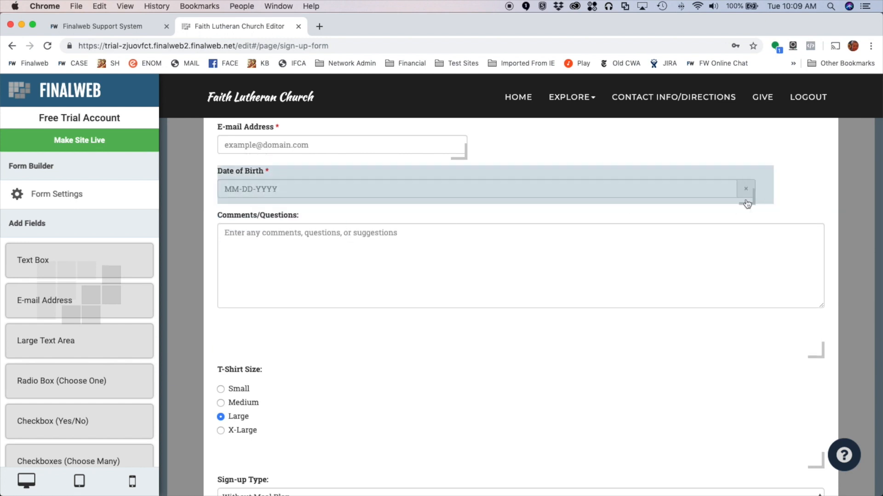
drag(351, 190, 618, 155)
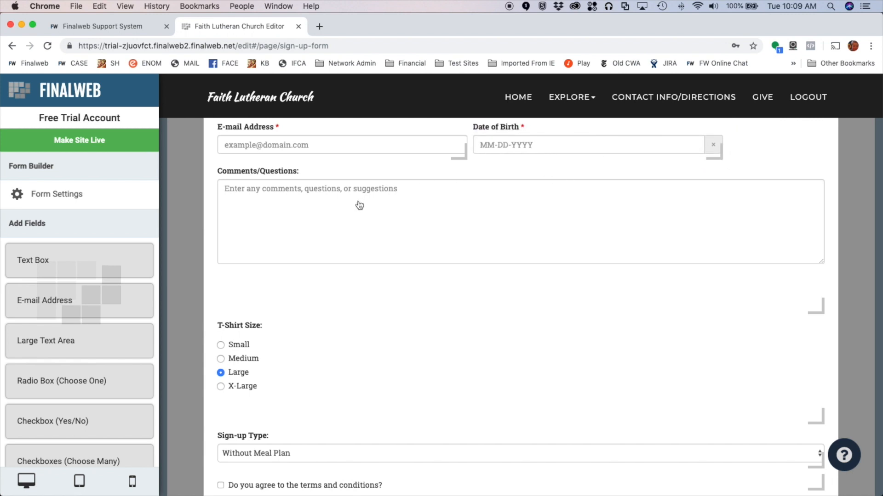
- Add an instructions field to the form with the text "Please fill out form below:" and save it
click(188, 180)
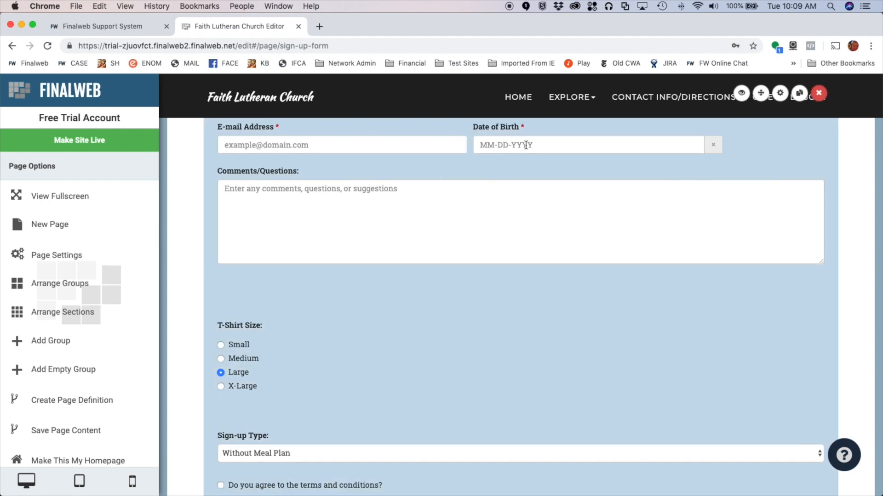
click(525, 145)
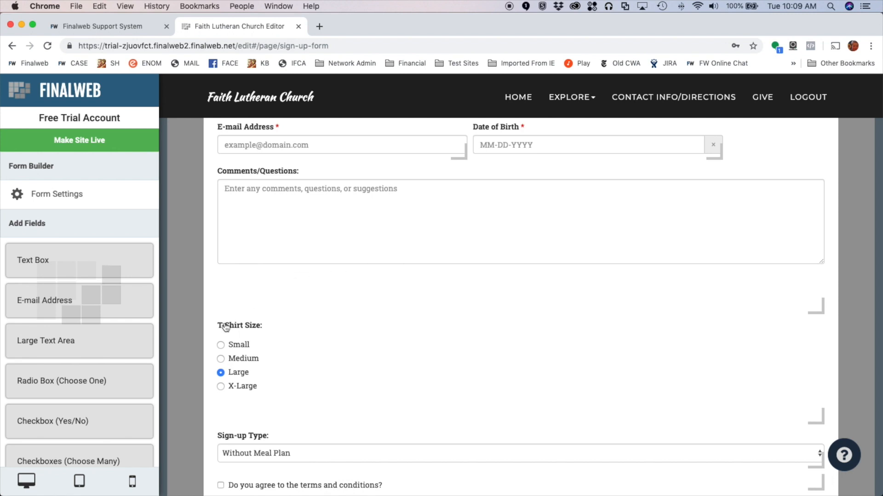
scroll(254, 345, down, 4)
scroll(92, 350, down, 3)
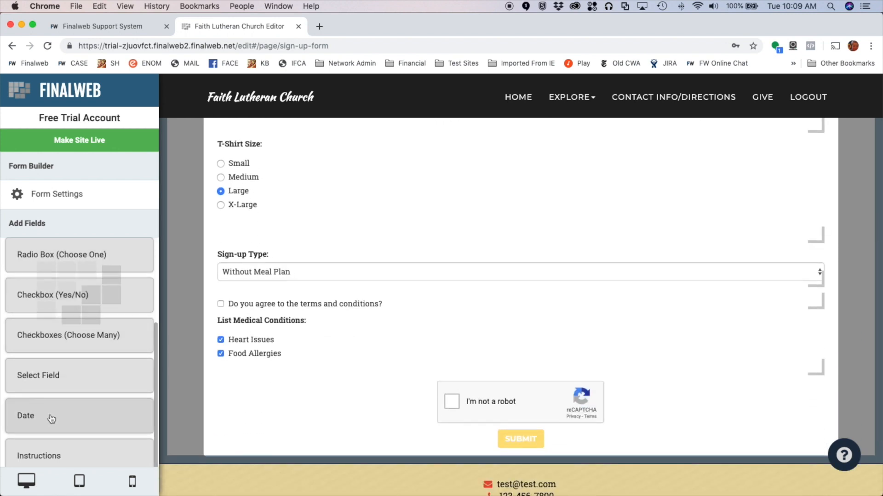
click(51, 454)
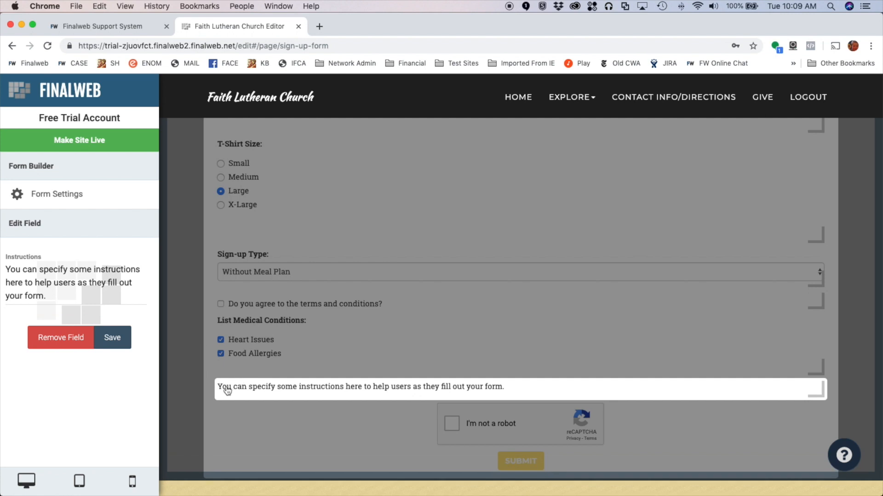
triple_click(60, 295)
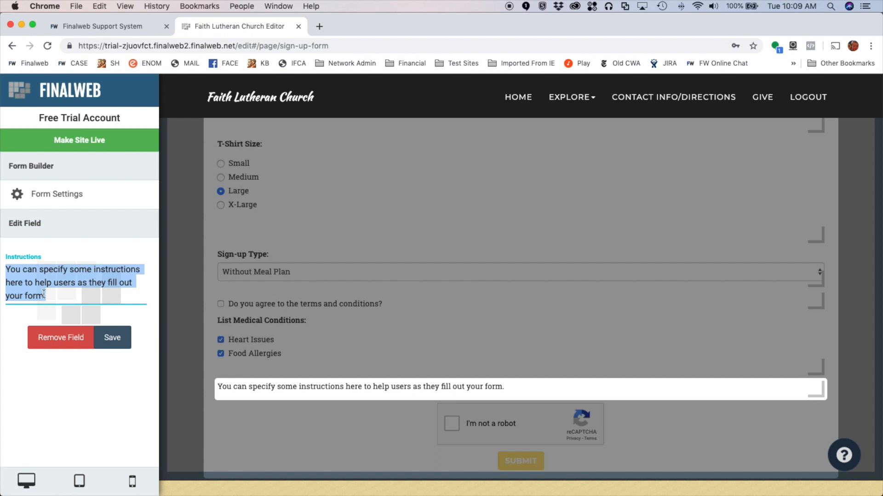
text(Please fill out form below:)
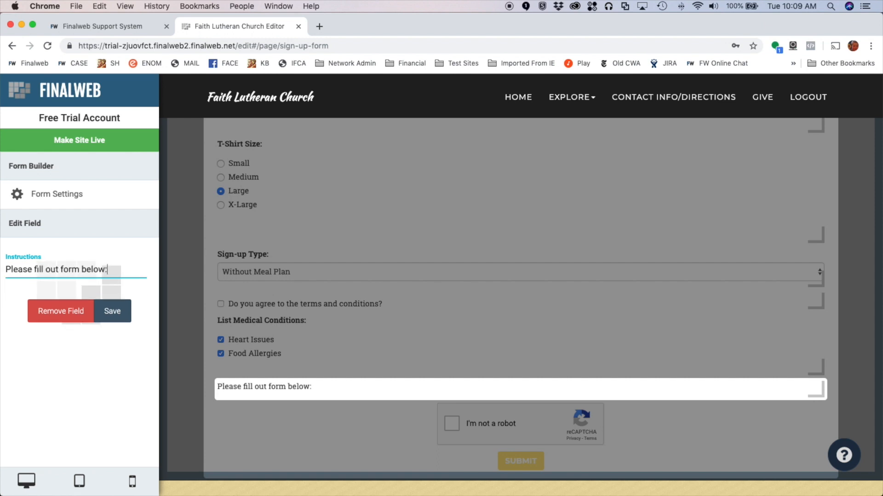
click(112, 311)
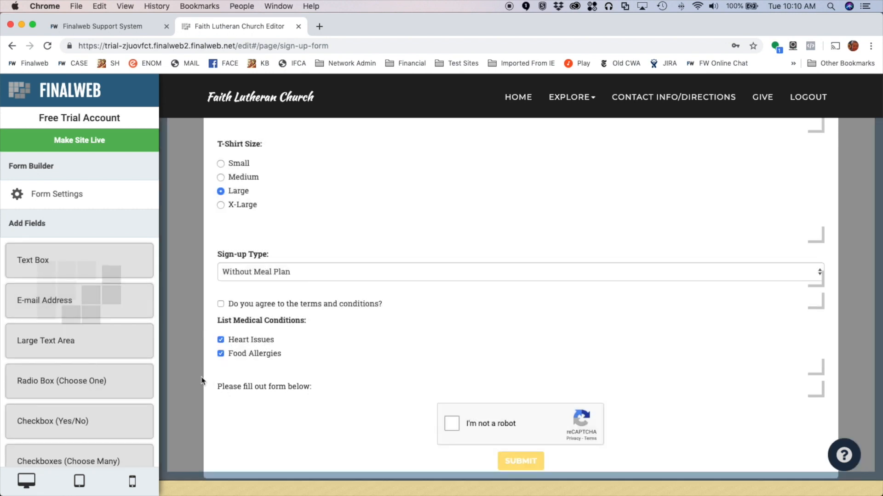
- Move the instructions text to the start of the form, above the First Name field
drag(344, 389, 332, 143)
scroll(347, 216, up, 5)
drag(327, 347, 334, 161)
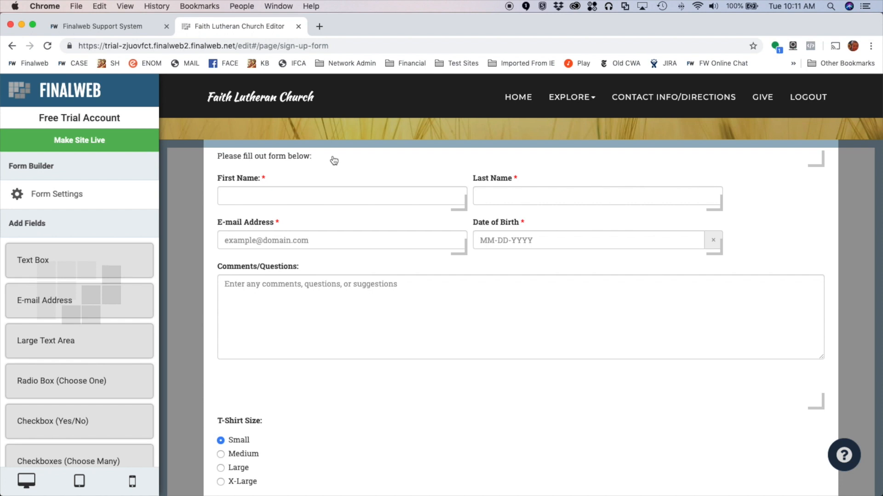
- Open the form's settings and enter the e-mail address that receives the form submissions
scroll(286, 345, down, 6)
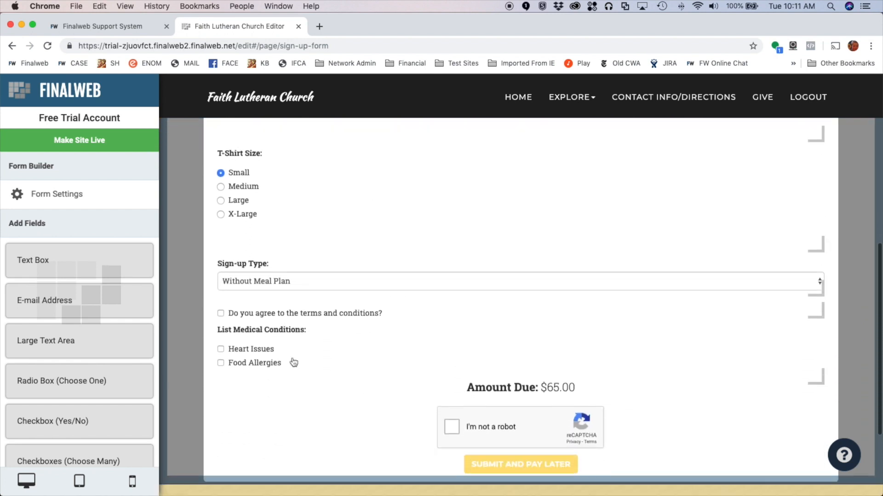
scroll(293, 363, down, 3)
scroll(299, 282, up, 5)
scroll(301, 281, up, 4)
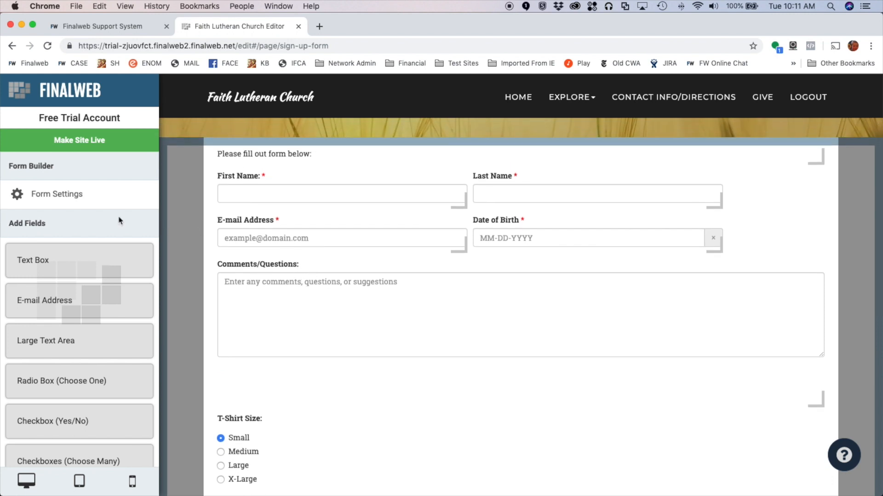
click(92, 196)
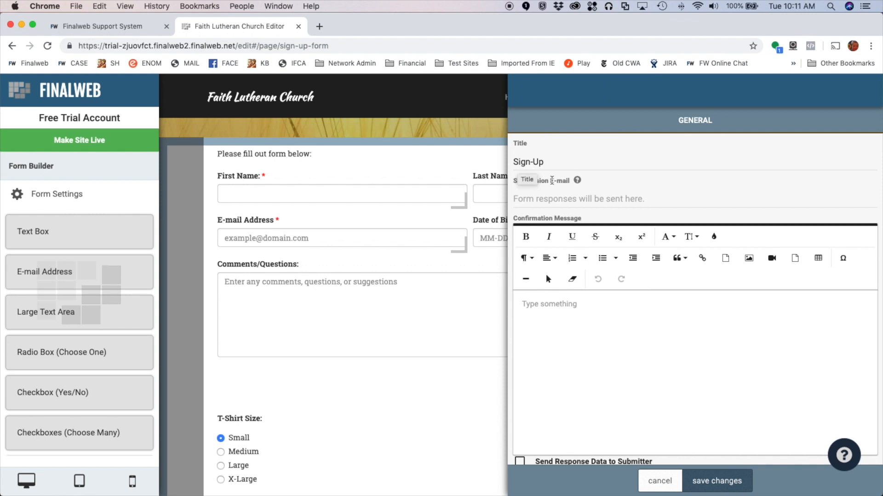
click(556, 196)
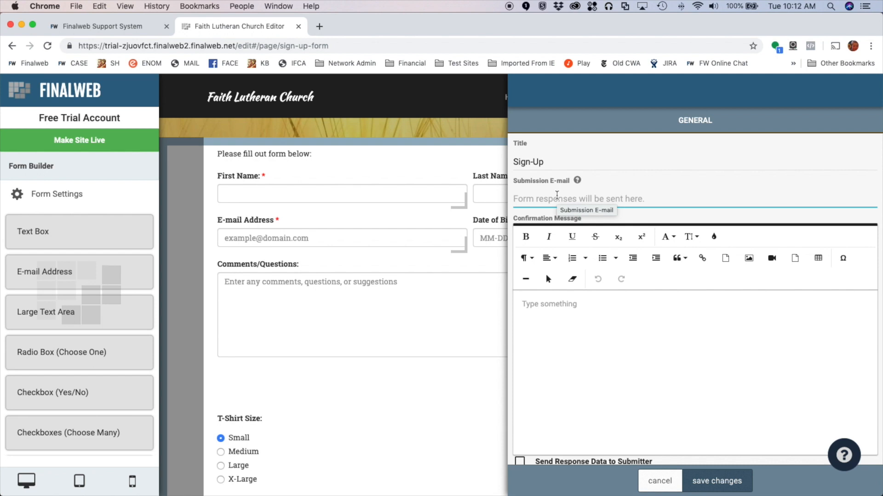
text(test@test.com)
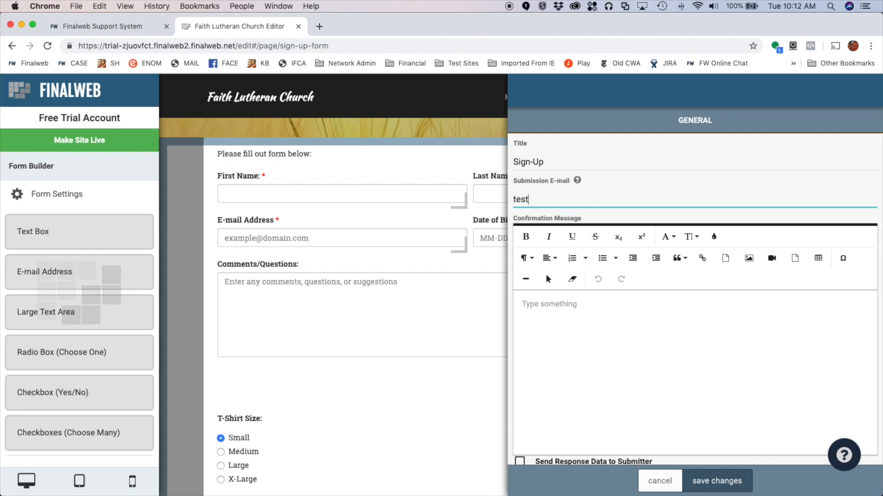
- Enable sending the response data to the submitter in the form settings
scroll(585, 261, down, 3)
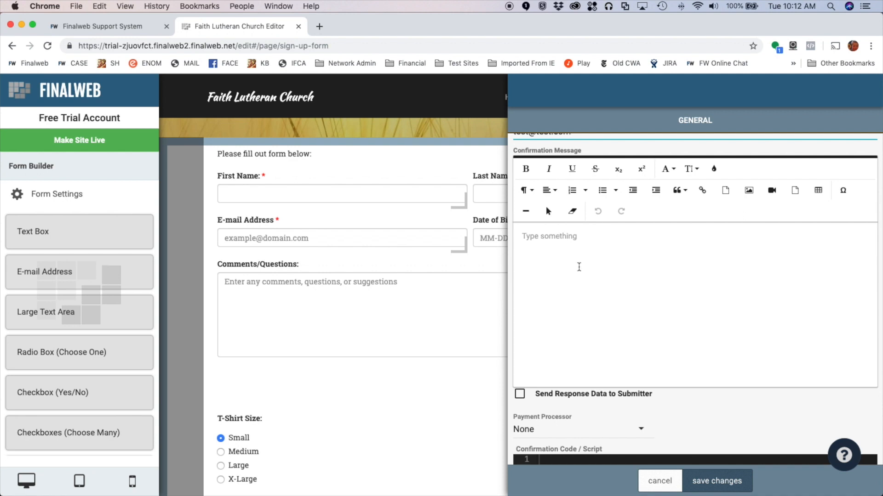
scroll(579, 282, down, 2)
scroll(580, 281, down, 3)
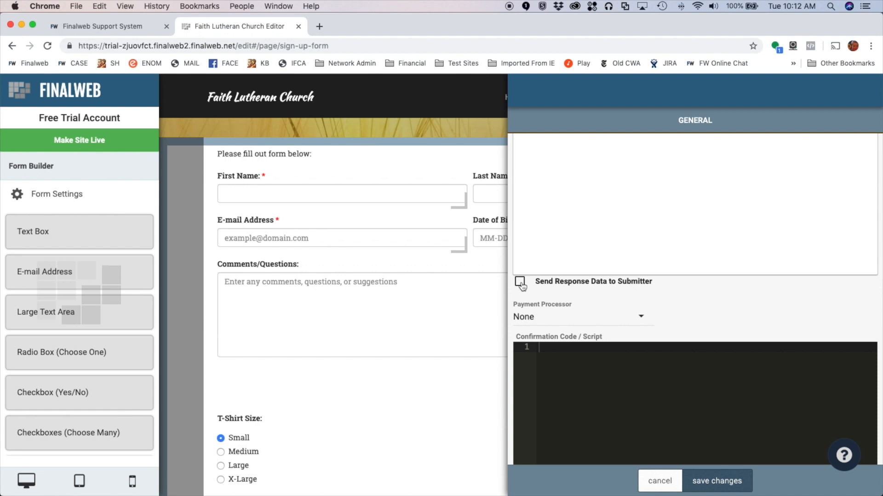
click(520, 283)
- Set the payment processor to PayPal Payments Standard, enter the PayPal e-mail address, and save the form settings
click(526, 318)
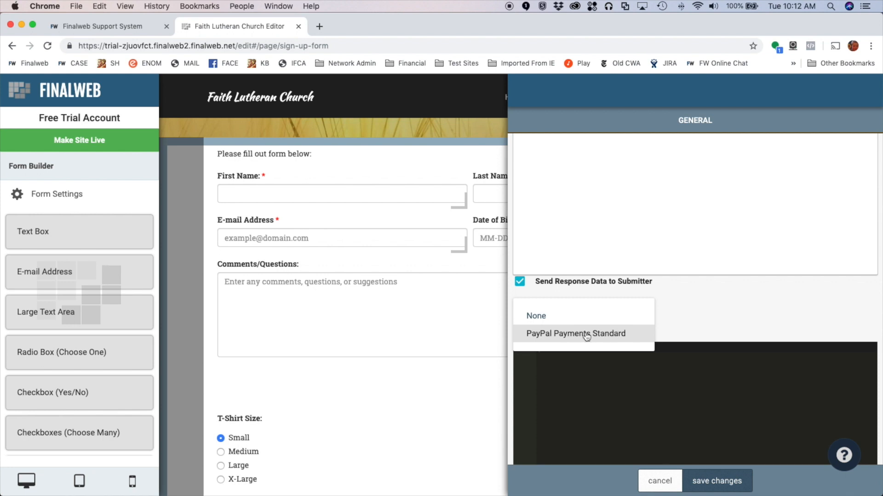
click(583, 334)
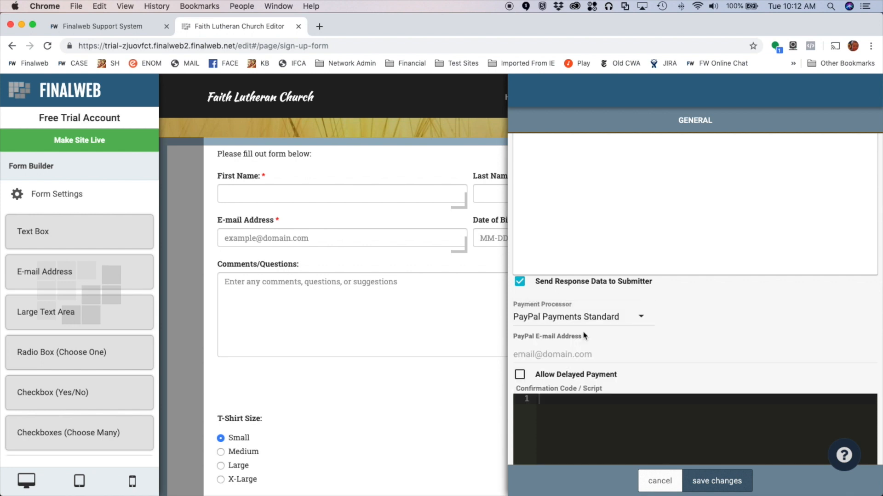
click(551, 354)
text(test@test.com)
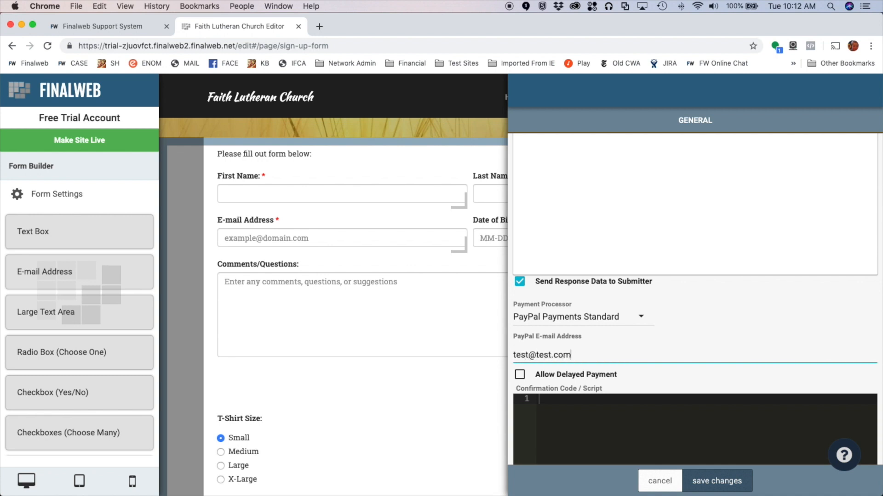
scroll(639, 322, down, 2)
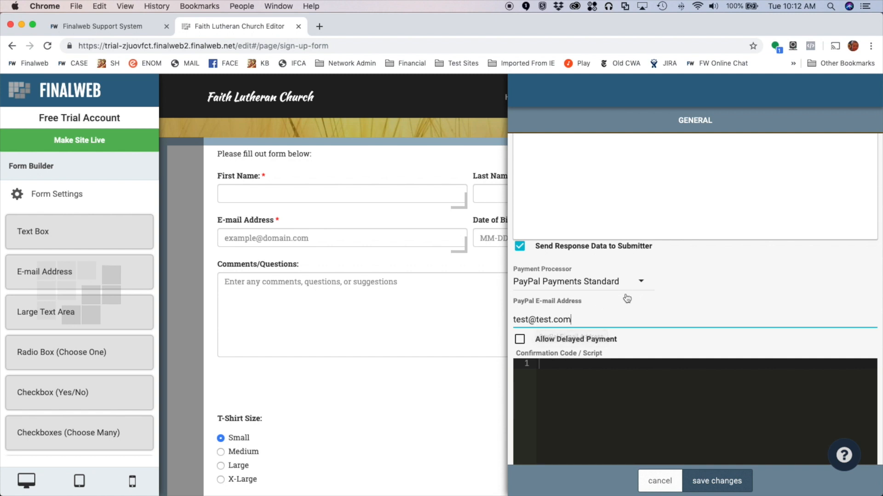
scroll(650, 293, down, 1)
scroll(650, 289, down, 3)
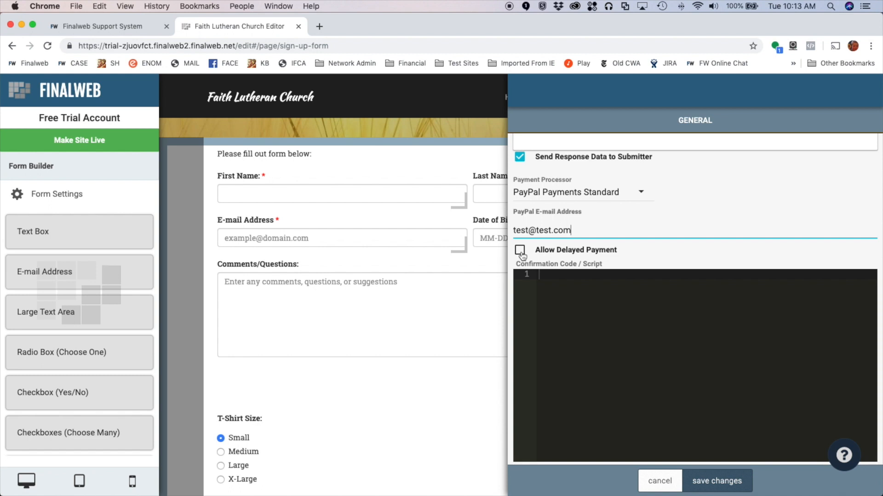
click(726, 481)
- Leave form editing and open the submitted responses of the sign-up form
scroll(509, 381, down, 3)
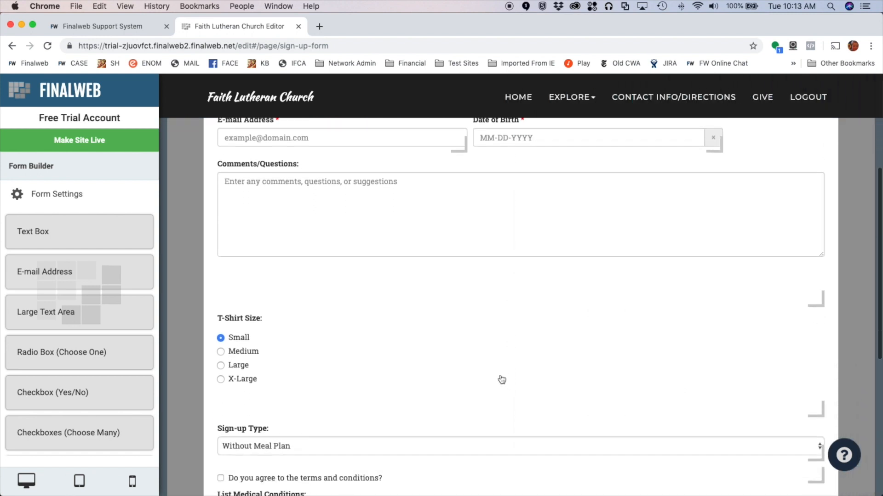
scroll(396, 302, up, 3)
scroll(397, 302, up, 2)
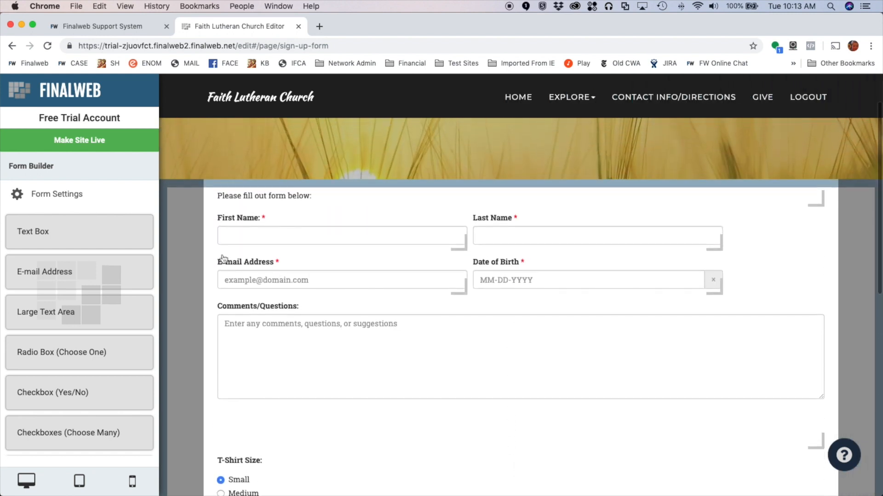
click(191, 251)
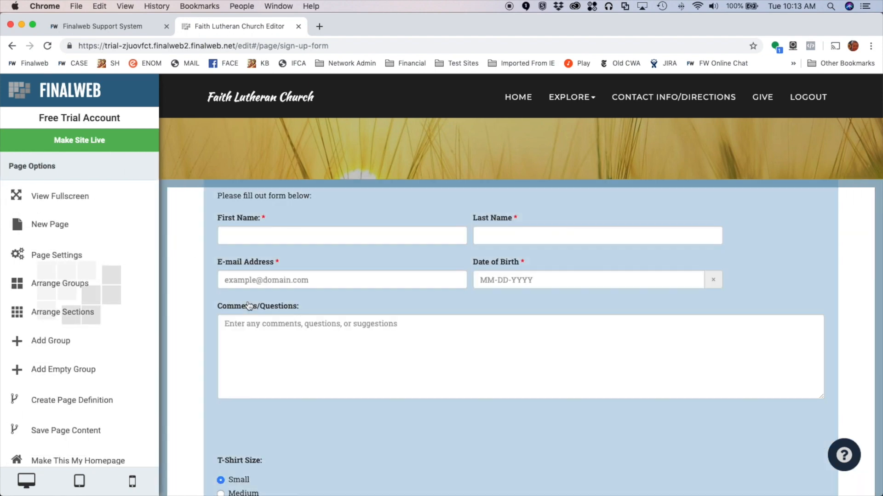
mouse_move(365, 320)
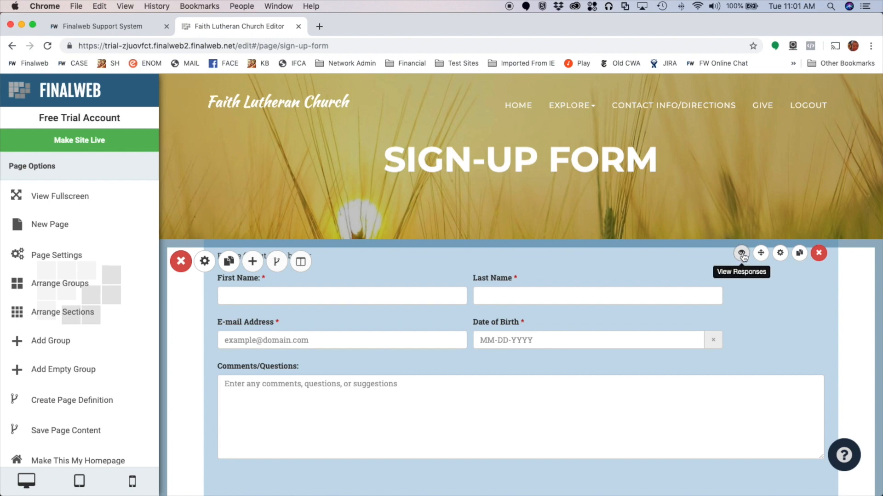
click(742, 256)
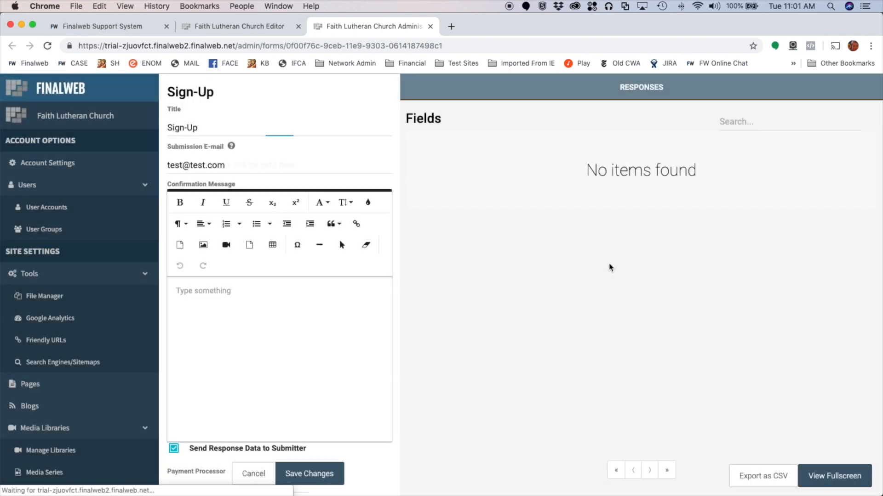